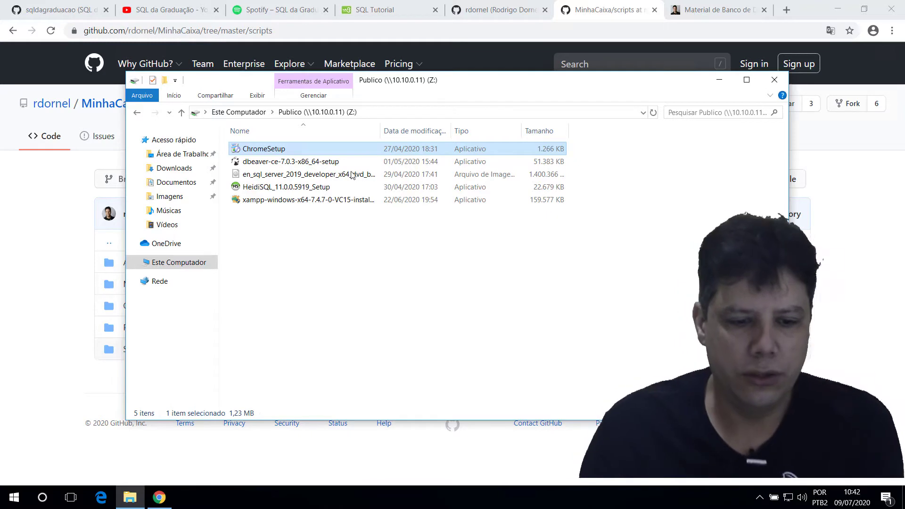
Step: Mount the en_sql_server_2019 ISO, run its setup to the Installation options, and open a new Chrome tab
right_click(351, 172)
left_click(390, 182)
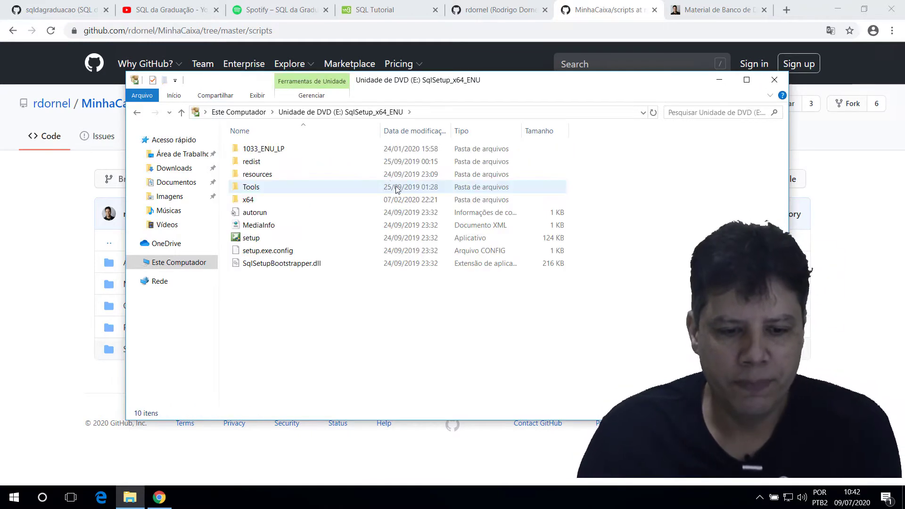
double_click(258, 240)
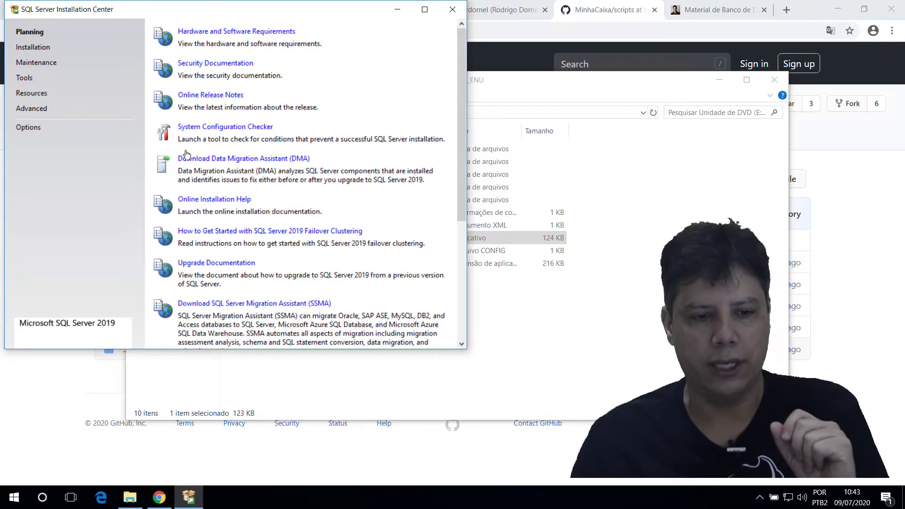
left_click(30, 47)
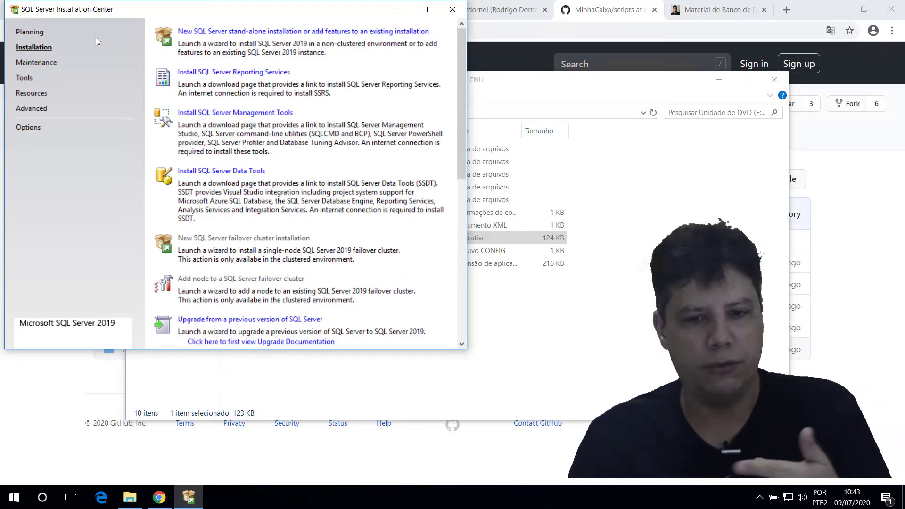
left_click(786, 10)
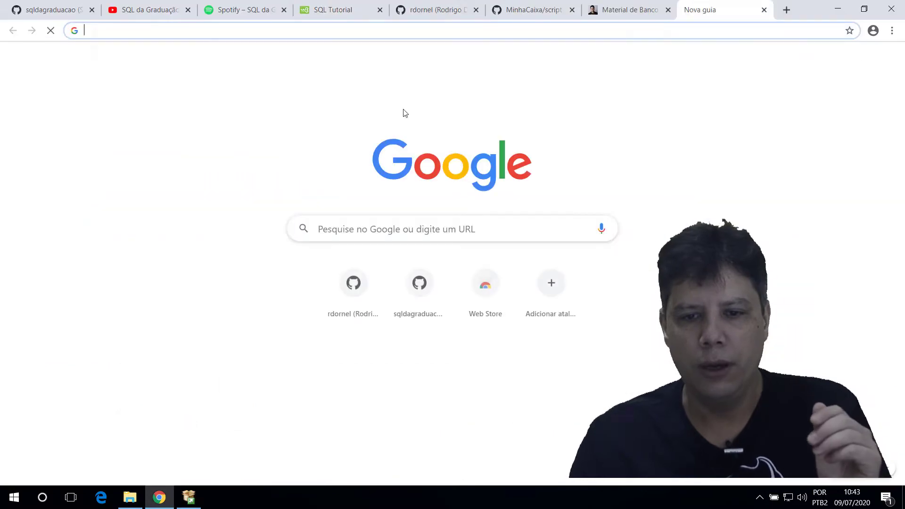
Step: Search Google for 'sql server trial', then return to the SQL Server Installation Center
left_click(383, 230)
type("sql server")
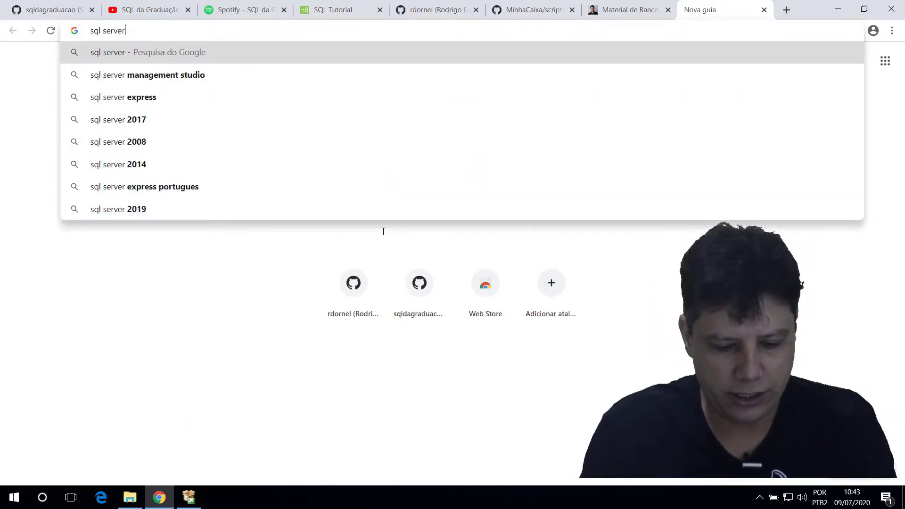
type(" trial")
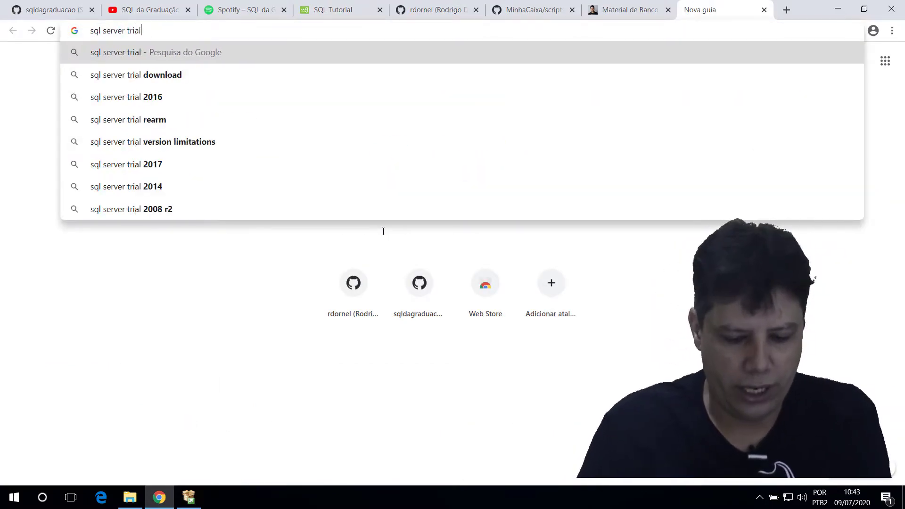
key("Return")
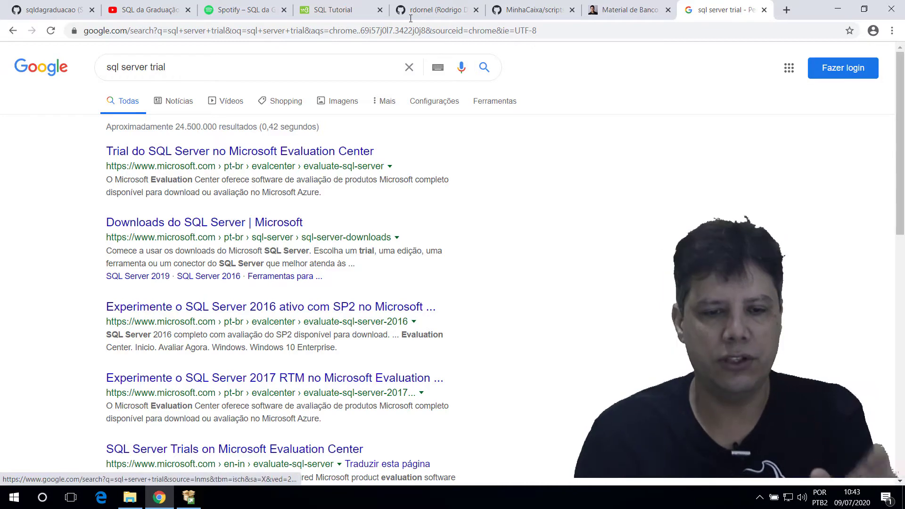
left_click(188, 498)
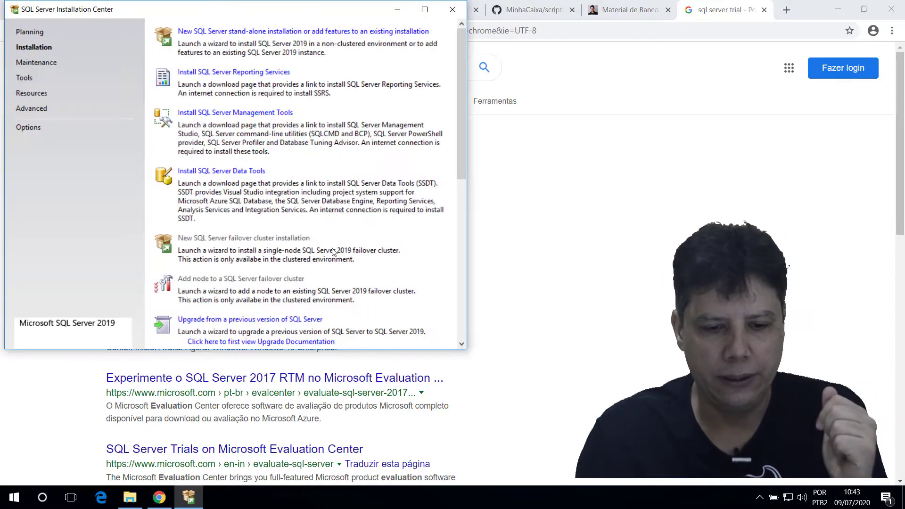
Step: Begin a new stand-alone installation using the free Express edition and accept the license terms
left_click_drag(207, 10, 448, 54)
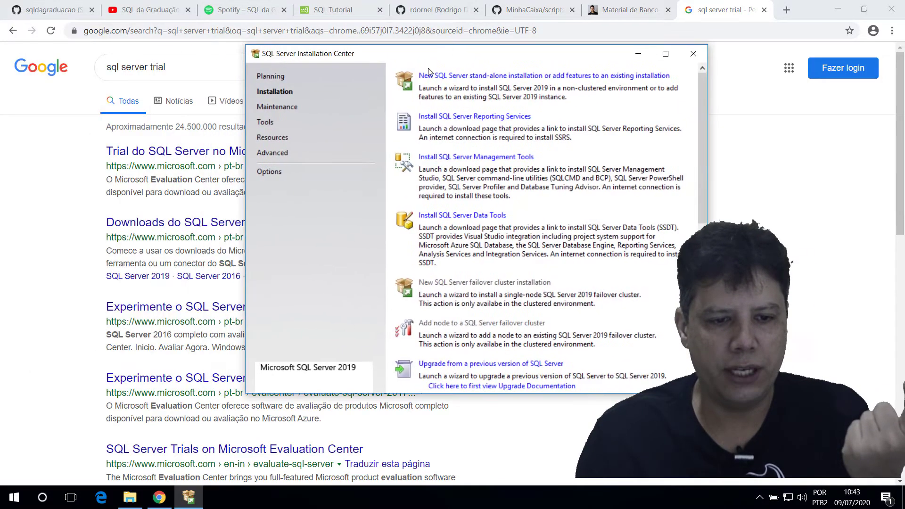
left_click(478, 75)
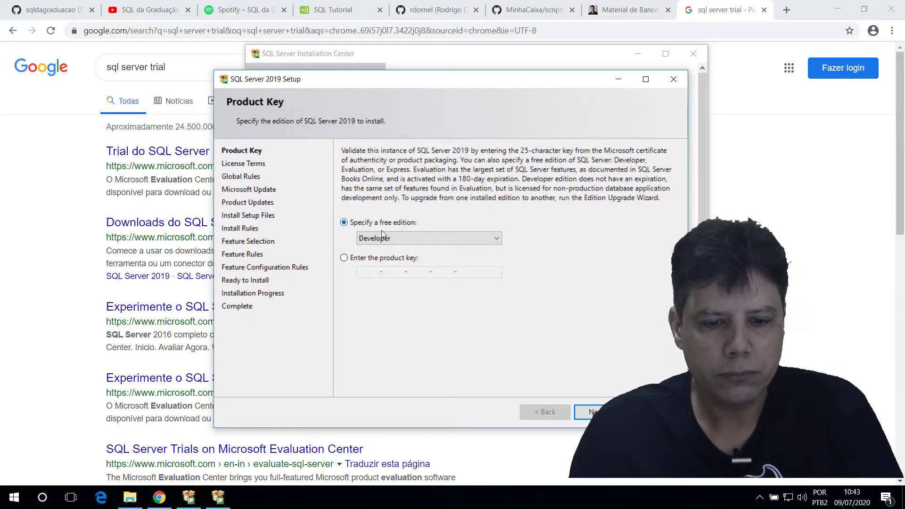
left_click(434, 236)
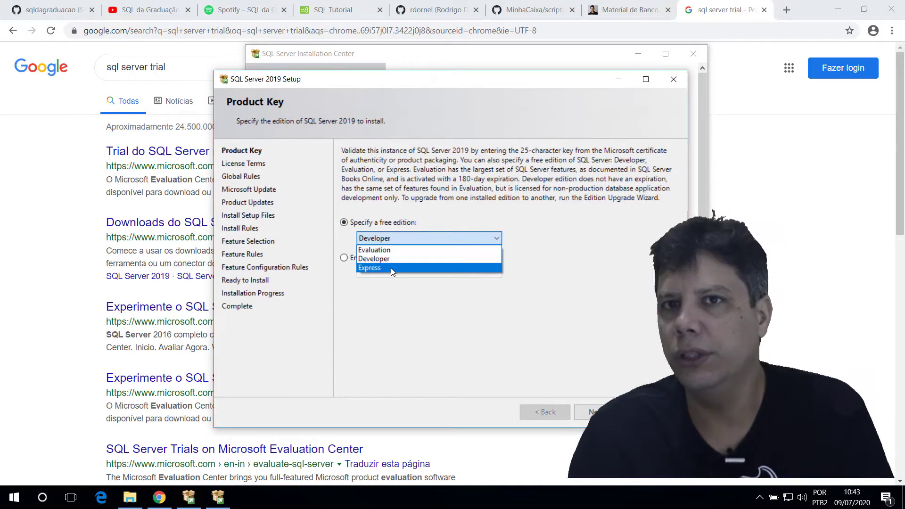
left_click(391, 268)
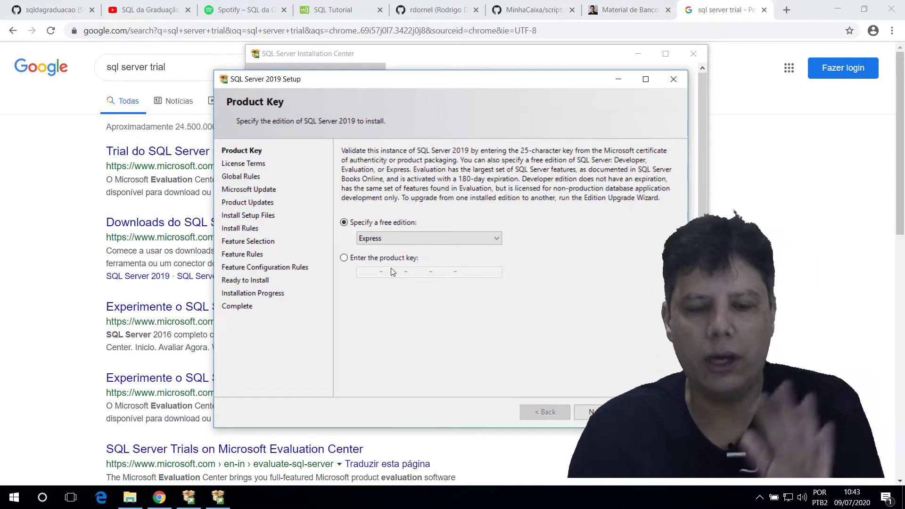
left_click(592, 412)
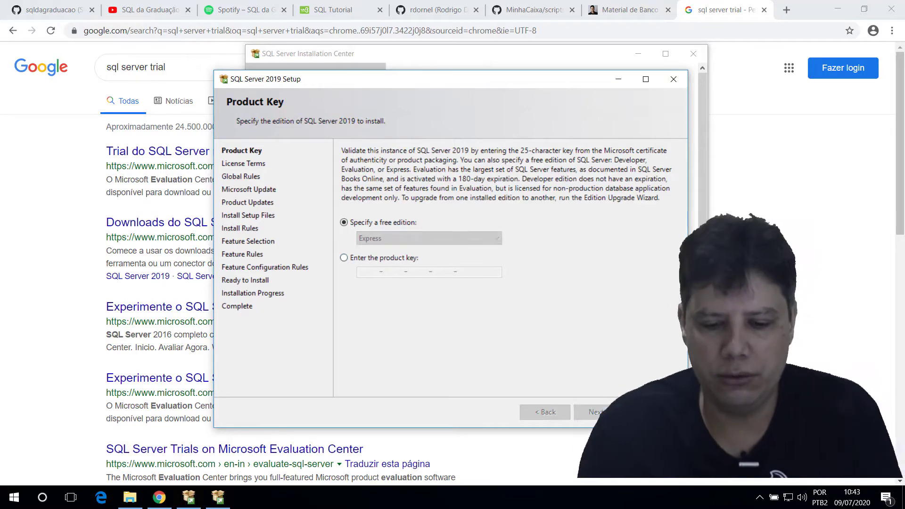
left_click(594, 411)
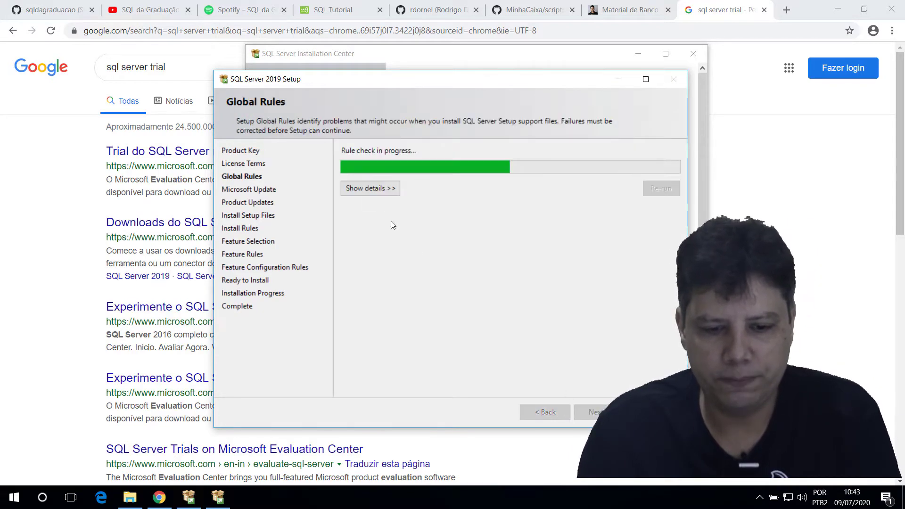
Step: Review the global rule results, skip Microsoft Update, and let setup files install
left_click(370, 188)
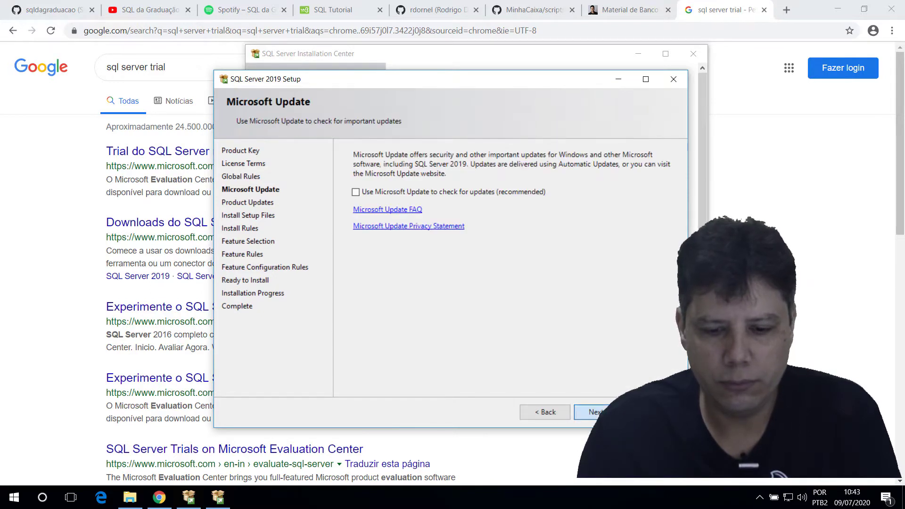
key("Return")
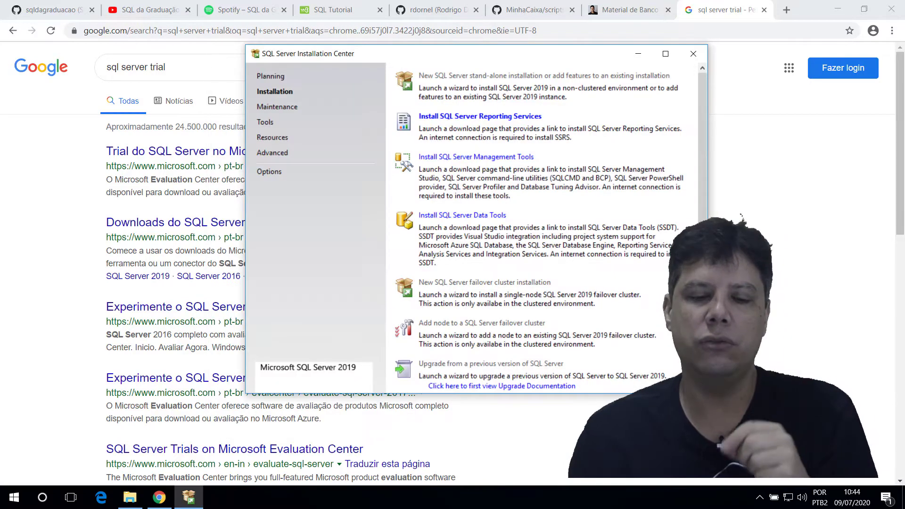
left_click(503, 282)
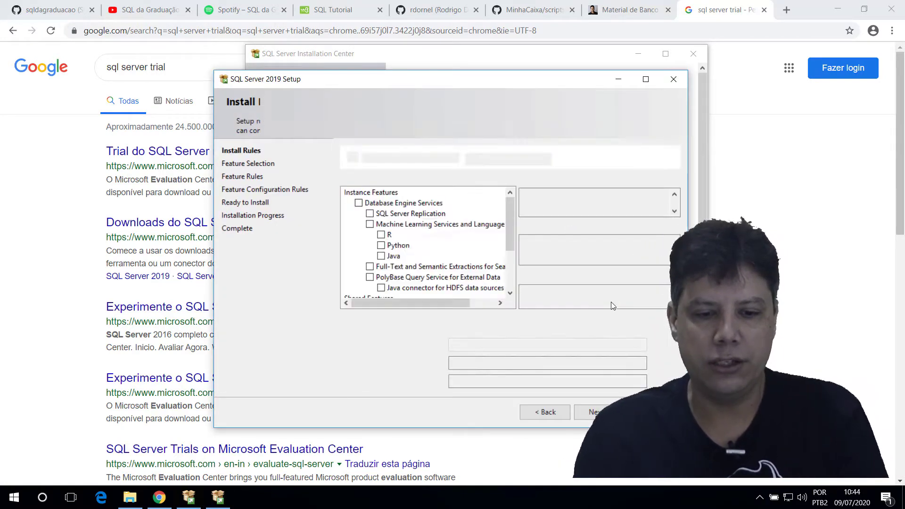
Step: Tick only Database Engine Services under Instance Features and continue to Instance Configuration
left_click(359, 203)
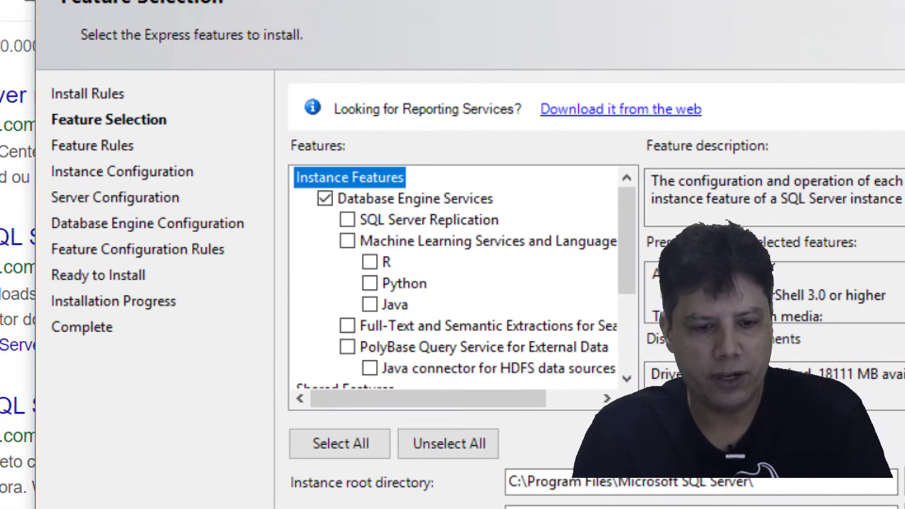
left_click_drag(275, 156, 493, 224)
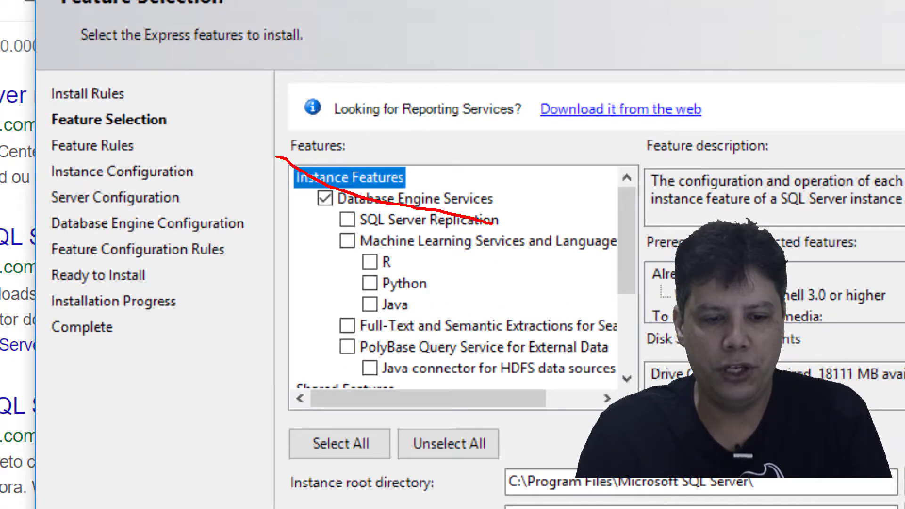
key("ctrl+z")
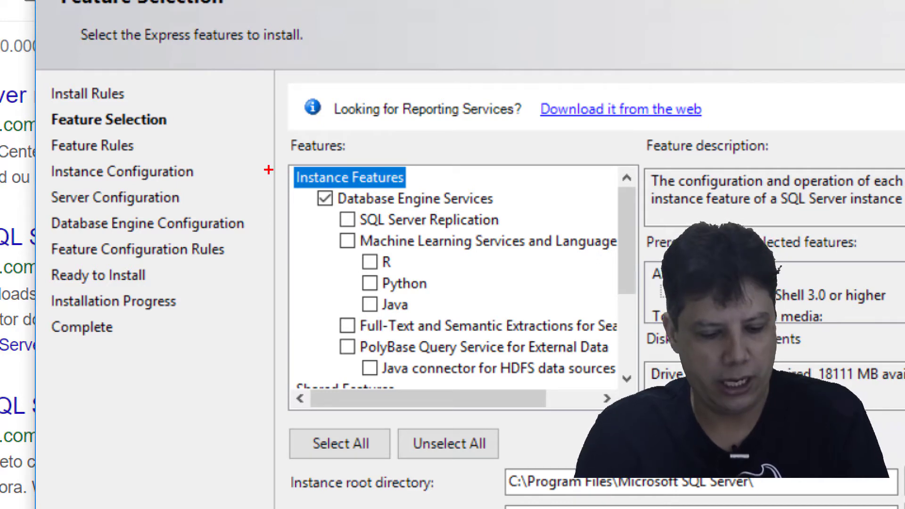
mouse_move(280, 150)
left_mouse_down()
mouse_move(307, 181)
mouse_move(583, 226)
left_mouse_up()
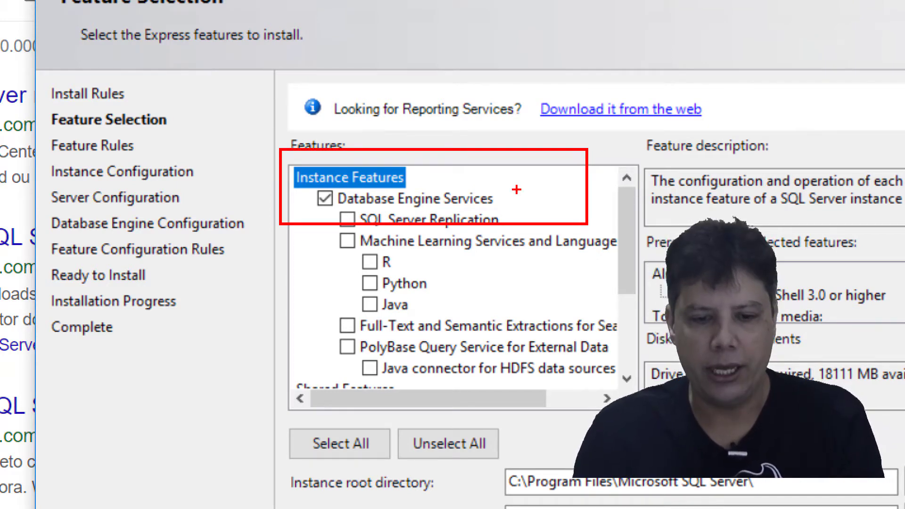
left_click_drag(501, 191, 615, 151)
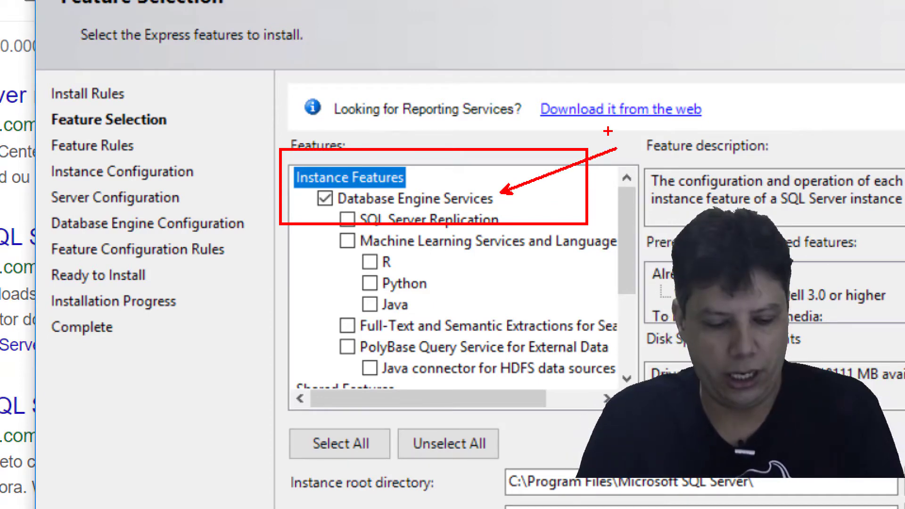
key("Escape")
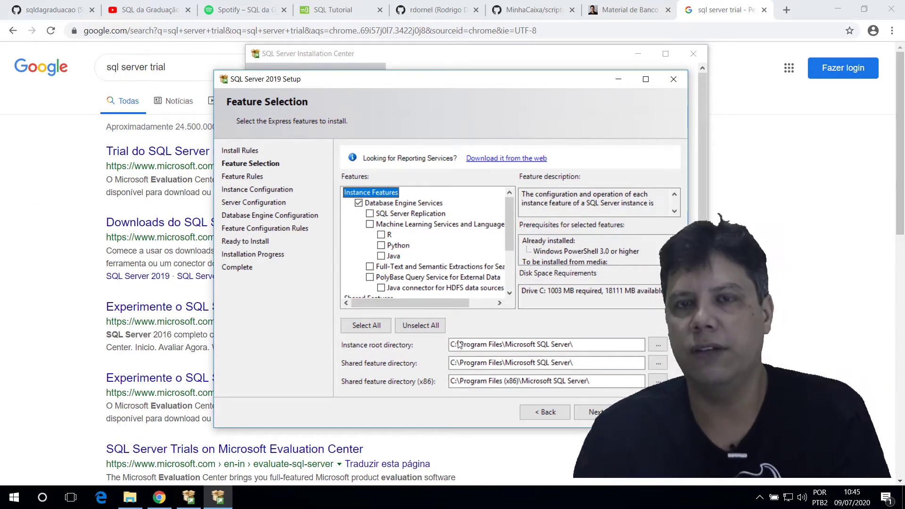
left_click(596, 412)
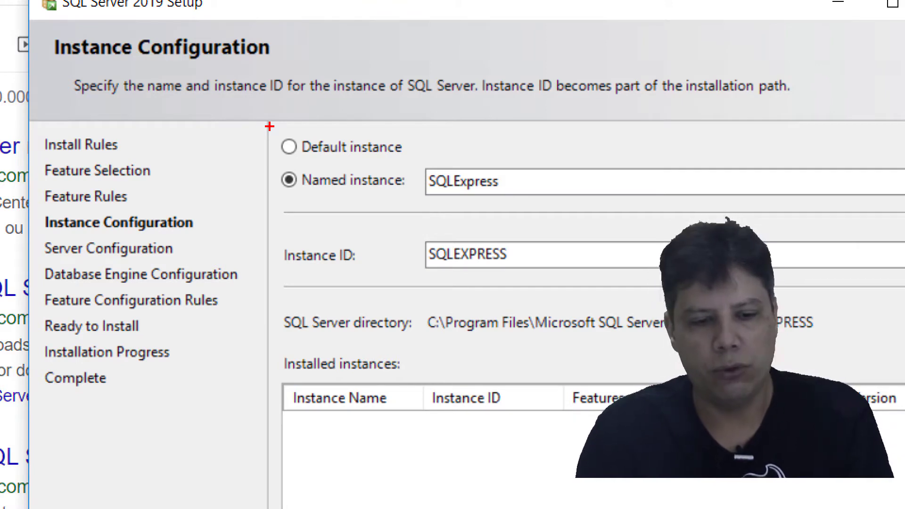
Step: Switch to the Default instance MSSQLSERVER instead of SQLExpress and continue to Server Configuration
mouse_move(270, 126)
left_mouse_down()
mouse_move(465, 163)
mouse_move(417, 166)
left_mouse_up()
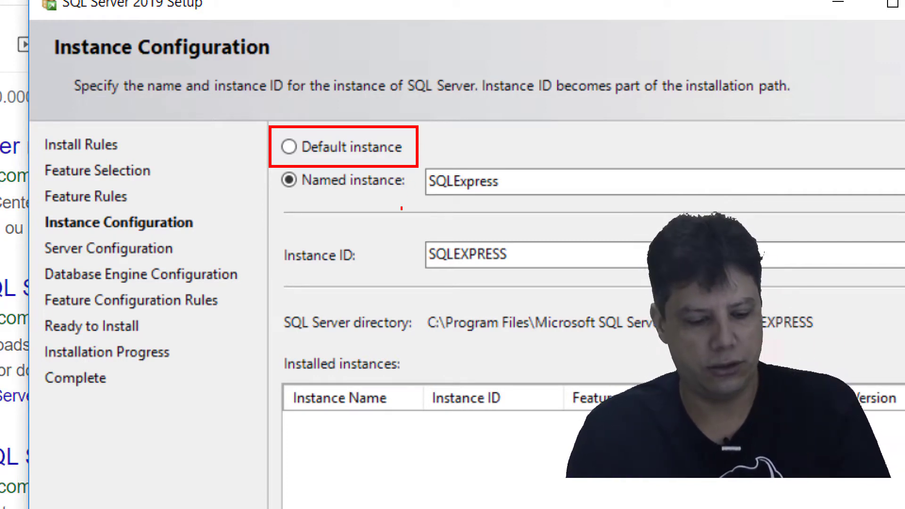
left_click_drag(415, 161, 555, 278)
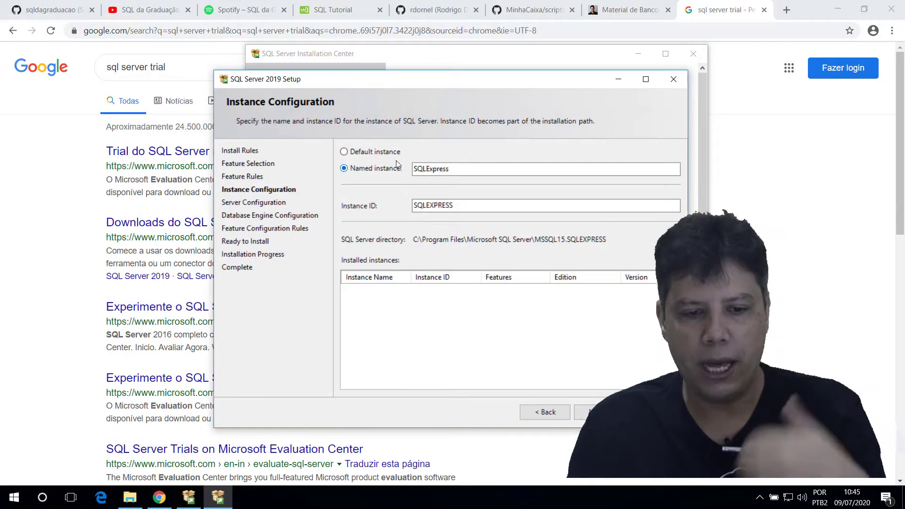
left_click(381, 150)
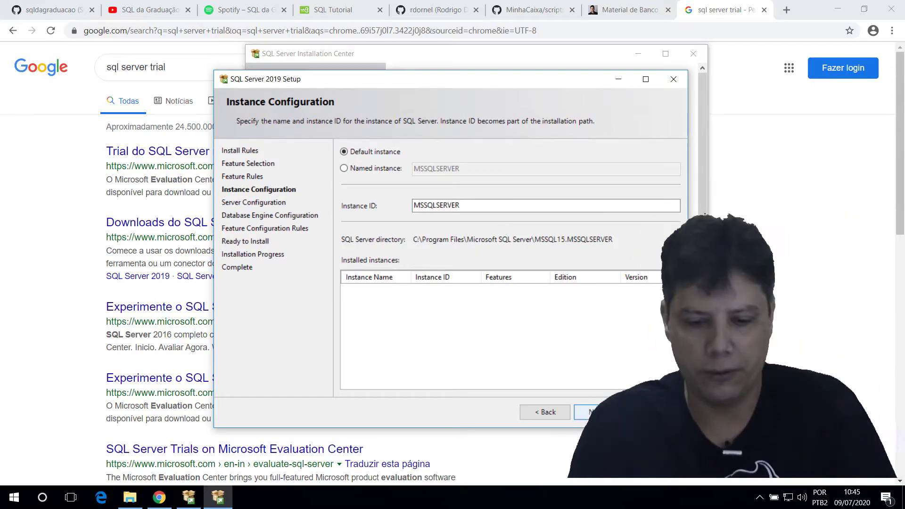
left_click(593, 412)
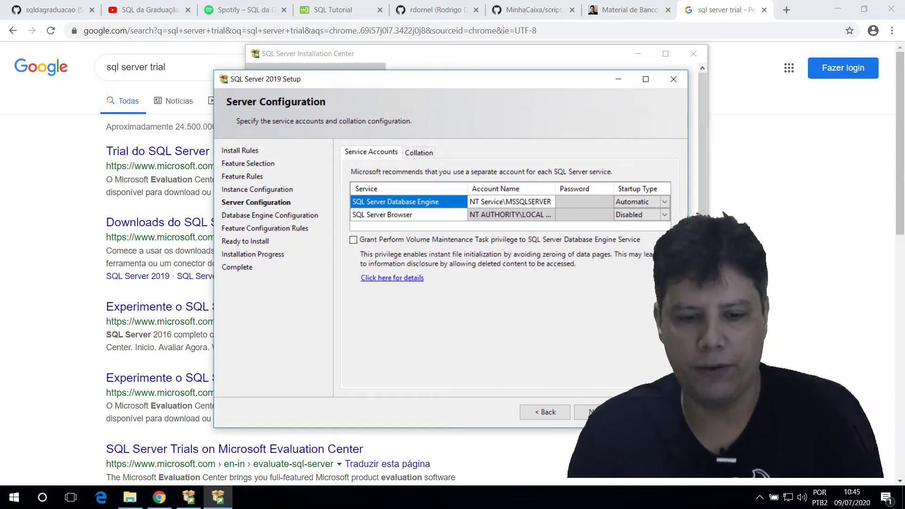
Step: Check the Collation tab, keep Latin1_General_CI_AS, and continue
left_click(415, 152)
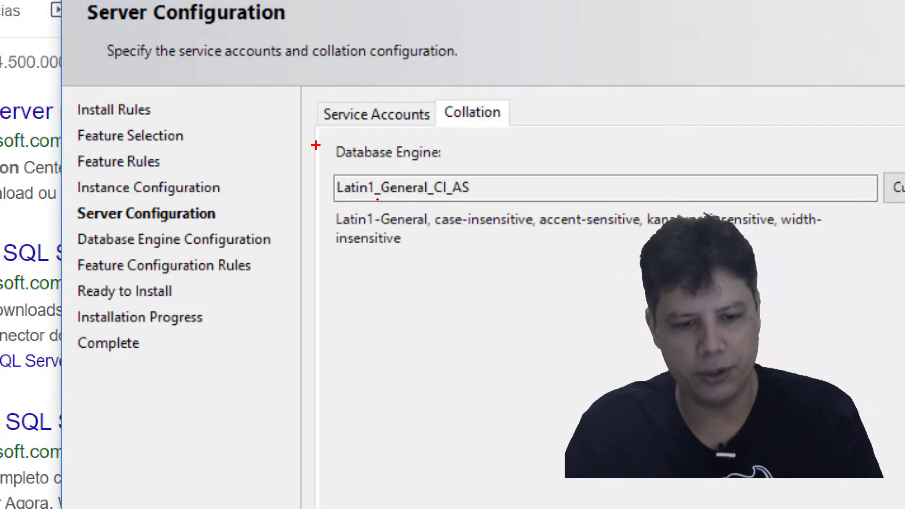
left_click_drag(315, 146, 510, 217)
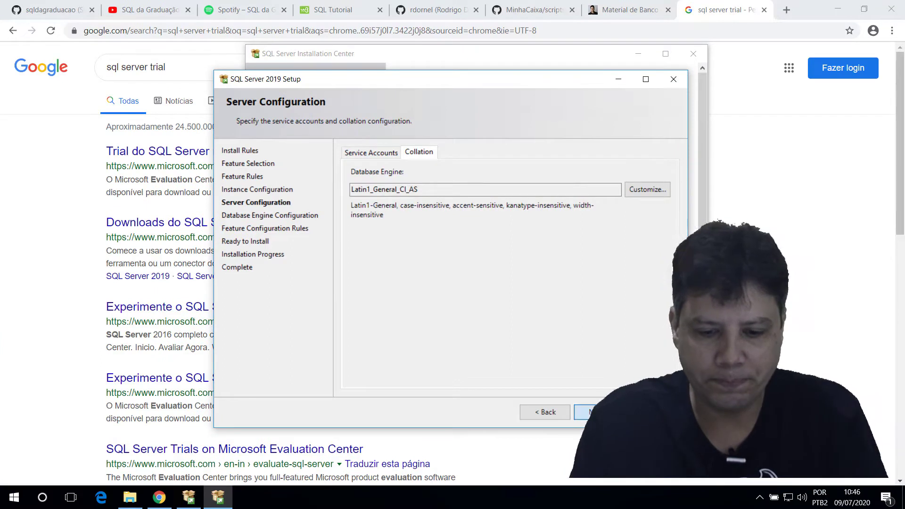
left_click(599, 412)
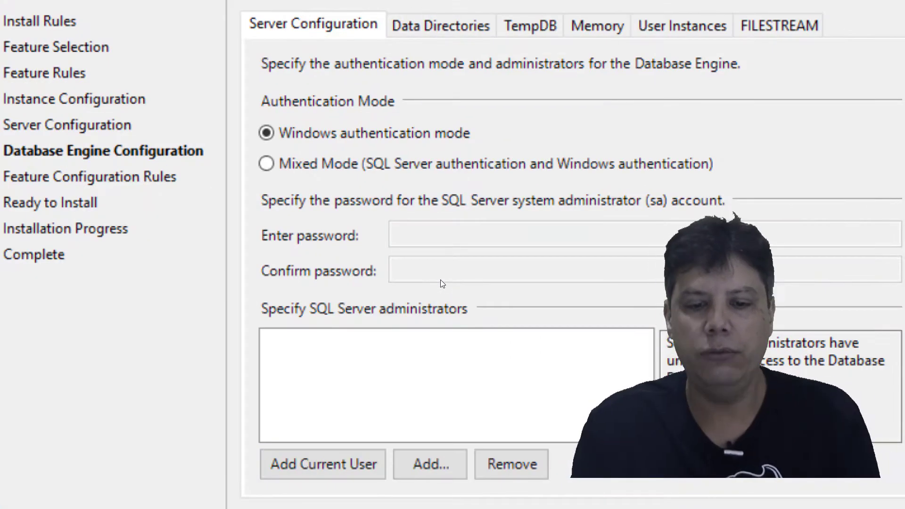
Step: Choose Mixed Mode authentication and enter and confirm the sa account password
left_click(440, 279)
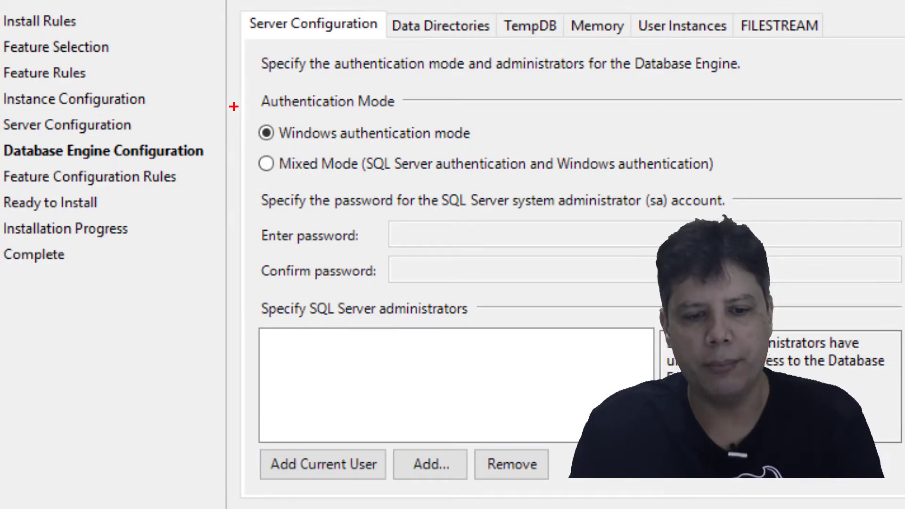
mouse_move(234, 107)
left_mouse_down()
mouse_move(342, 165)
mouse_move(756, 185)
left_mouse_up()
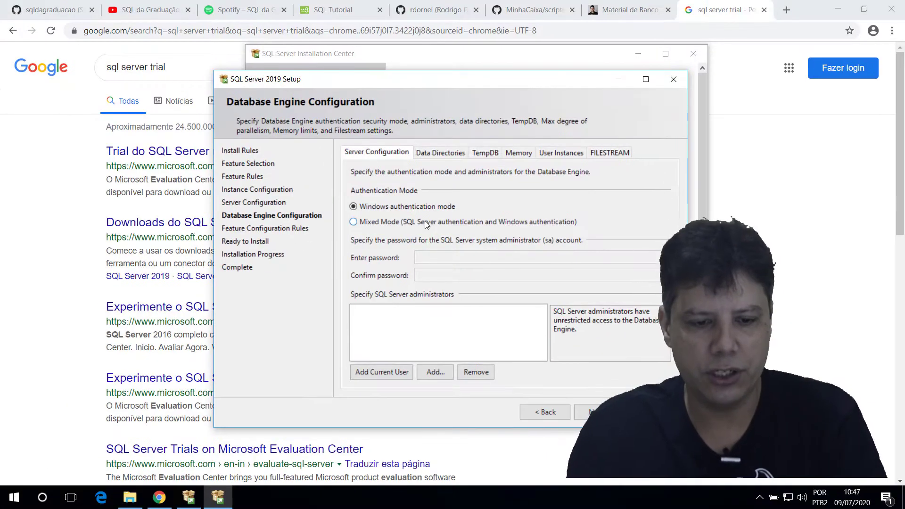
left_click(425, 223)
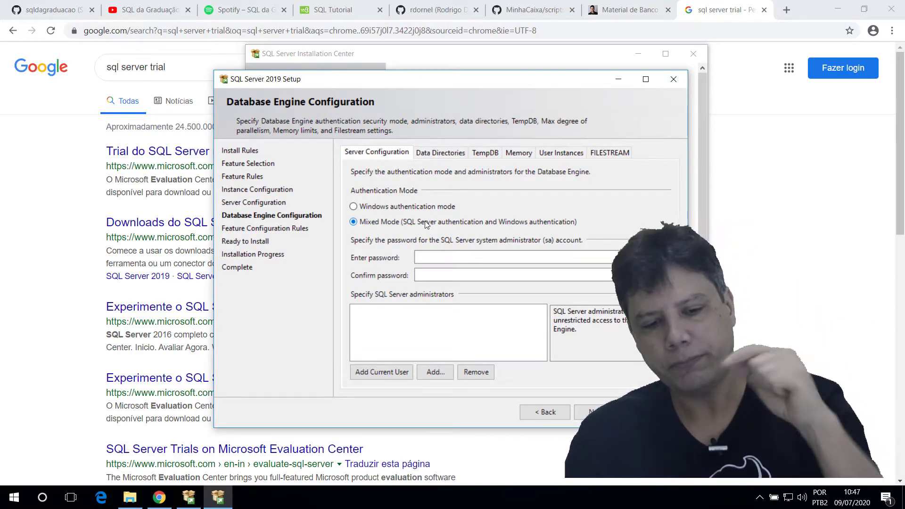
left_click(485, 258)
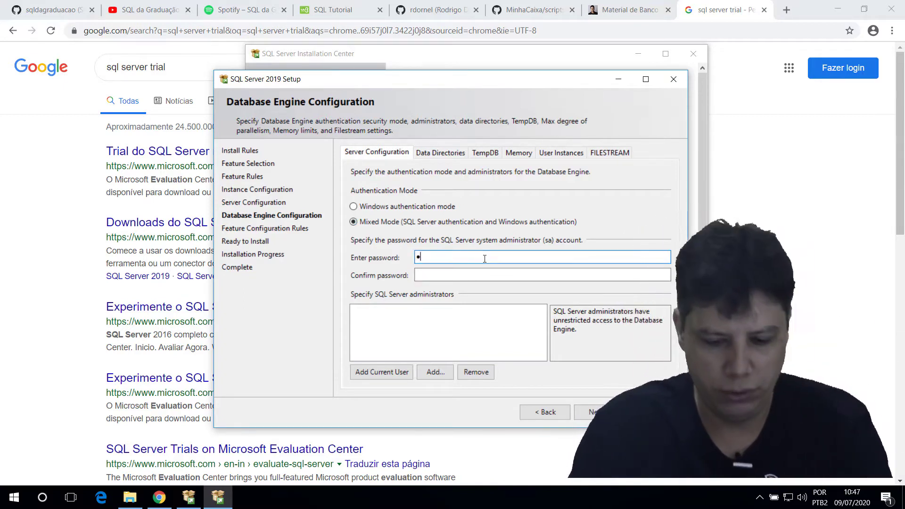
type("••••••••••")
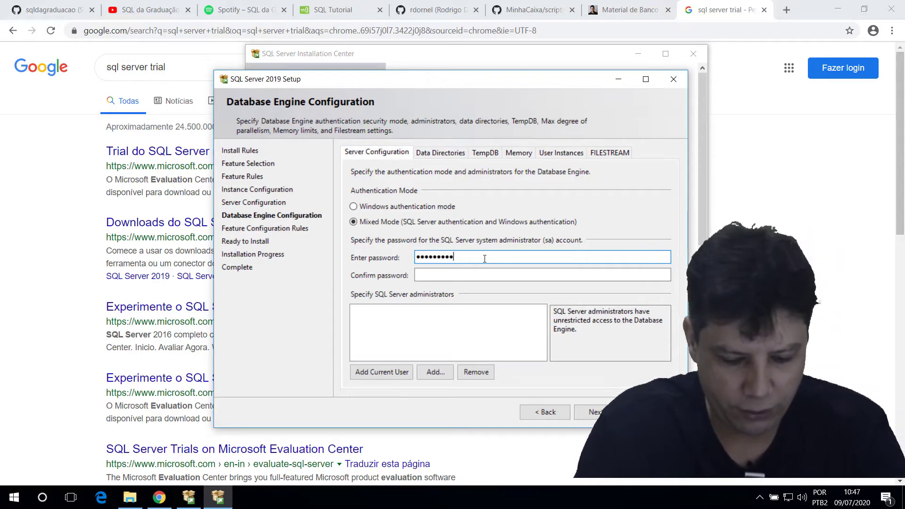
key("Tab")
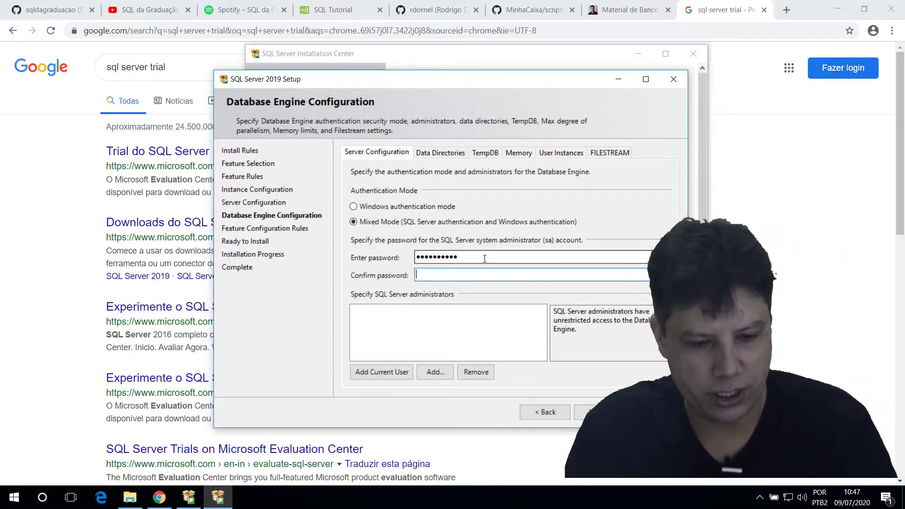
type("••••••••••")
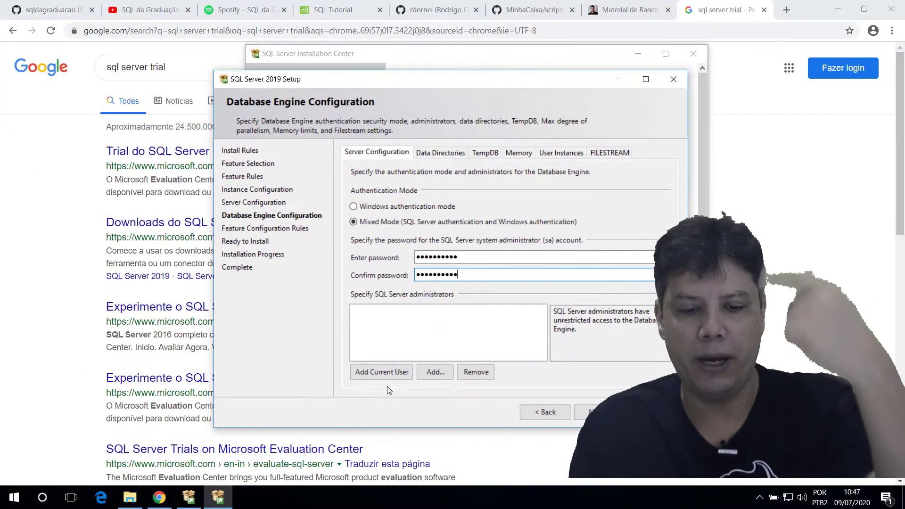
Step: Add the current Windows user as SQL Server administrator and start the installation
left_click(389, 372)
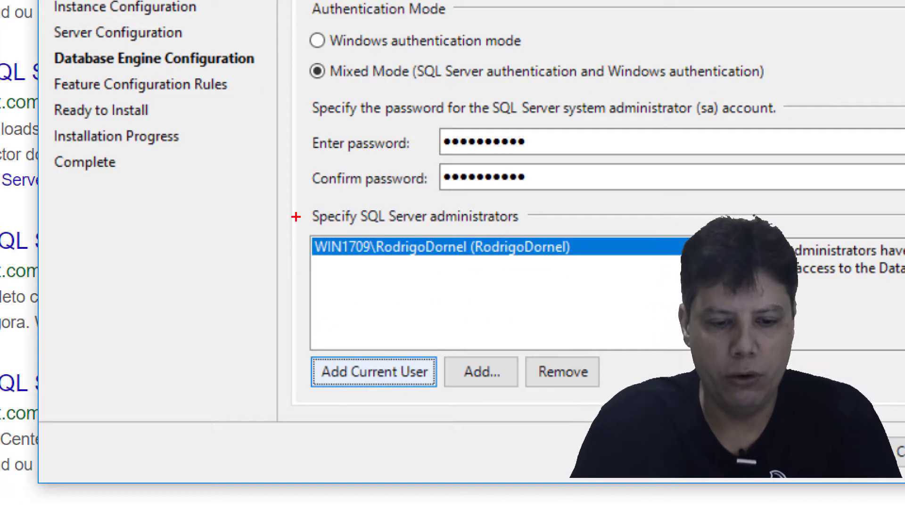
mouse_move(296, 217)
left_mouse_down()
mouse_move(379, 248)
mouse_move(553, 279)
mouse_move(602, 277)
left_mouse_up()
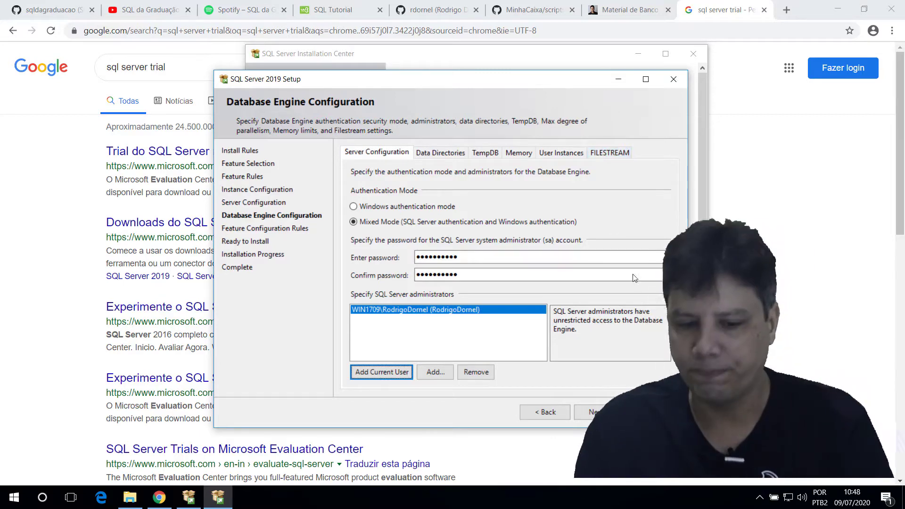
left_click(609, 413)
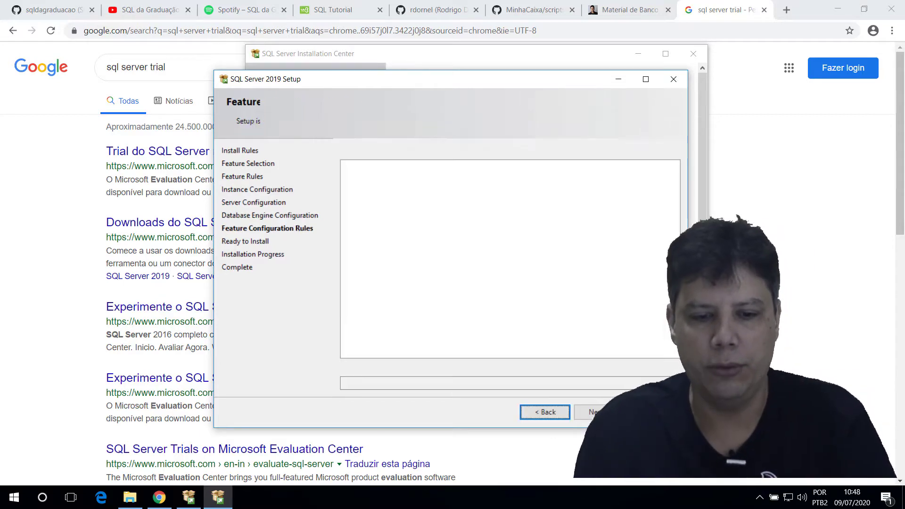
left_click(594, 412)
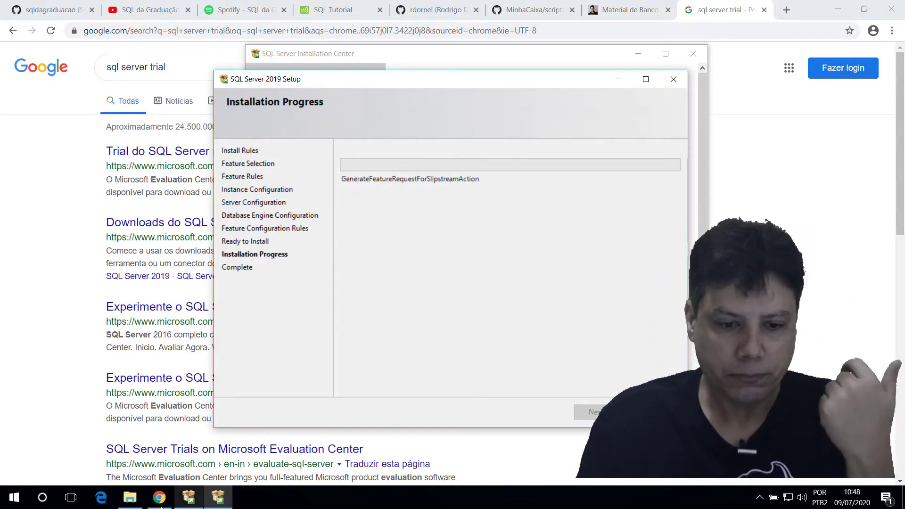
Step: Browse This PC to the Publico (Z:) network drive and highlight the XAMPP installer
left_click(130, 499)
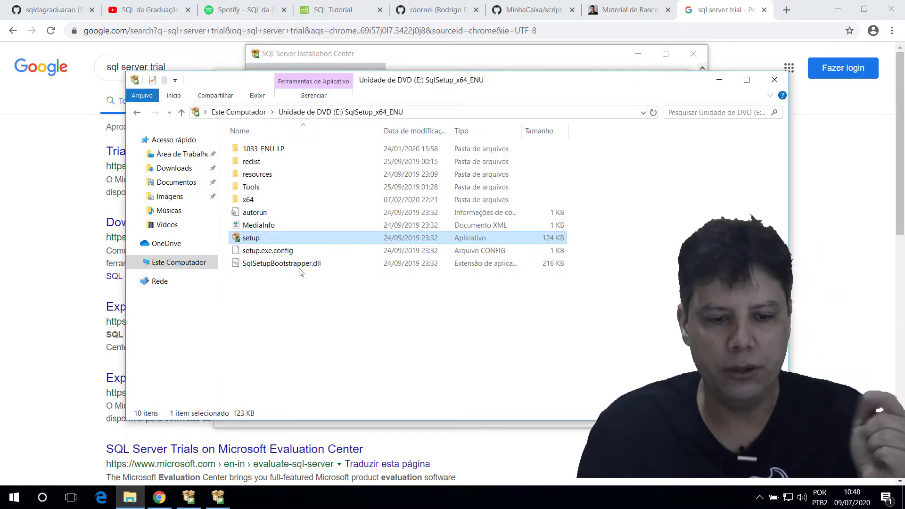
left_click(181, 169)
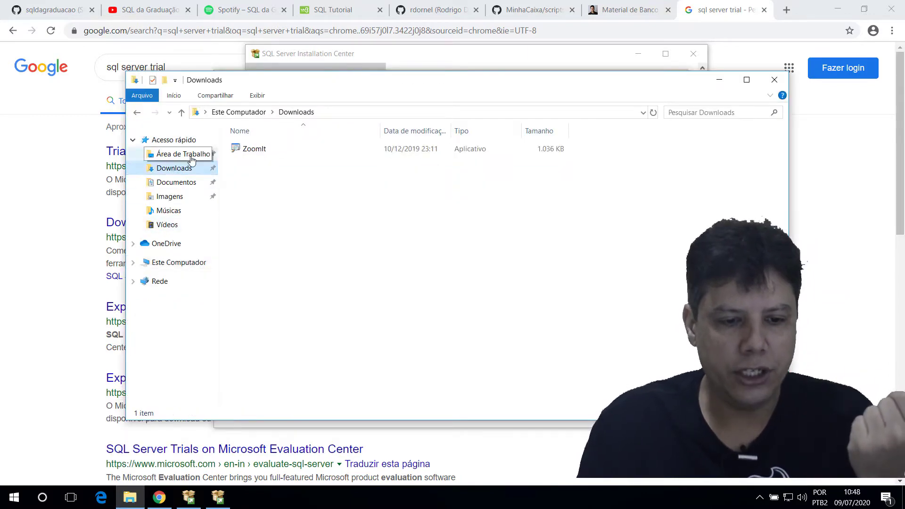
left_click(151, 263)
left_click(317, 331)
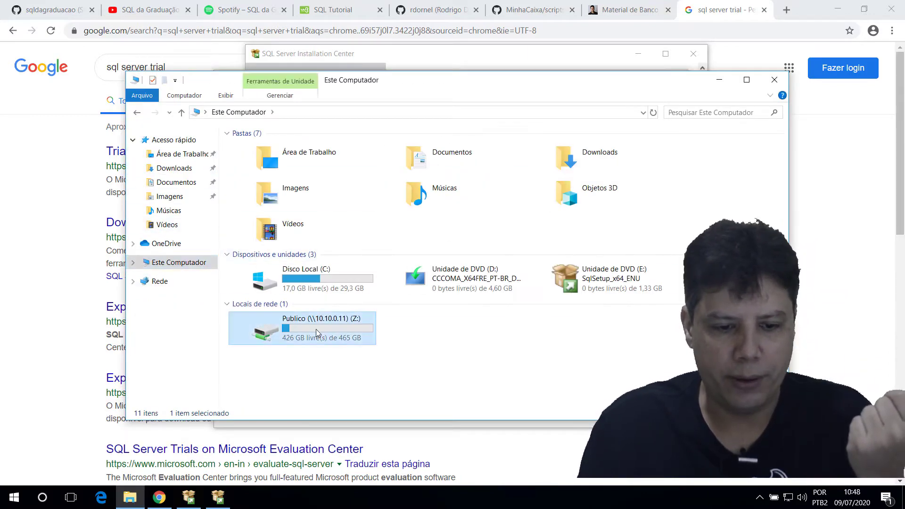
double_click(316, 329)
left_click(283, 201)
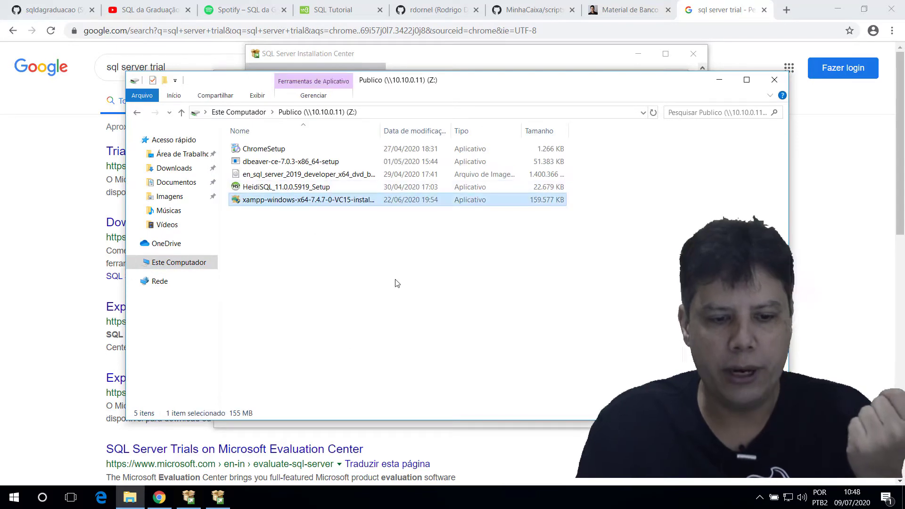
key("ctrl+1")
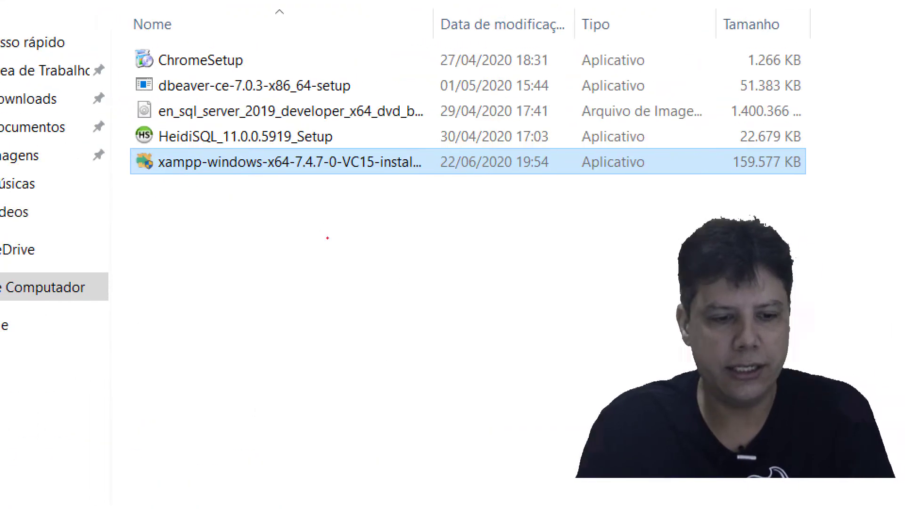
mouse_move(108, 144)
left_mouse_down()
mouse_move(212, 164)
mouse_move(446, 176)
left_mouse_up()
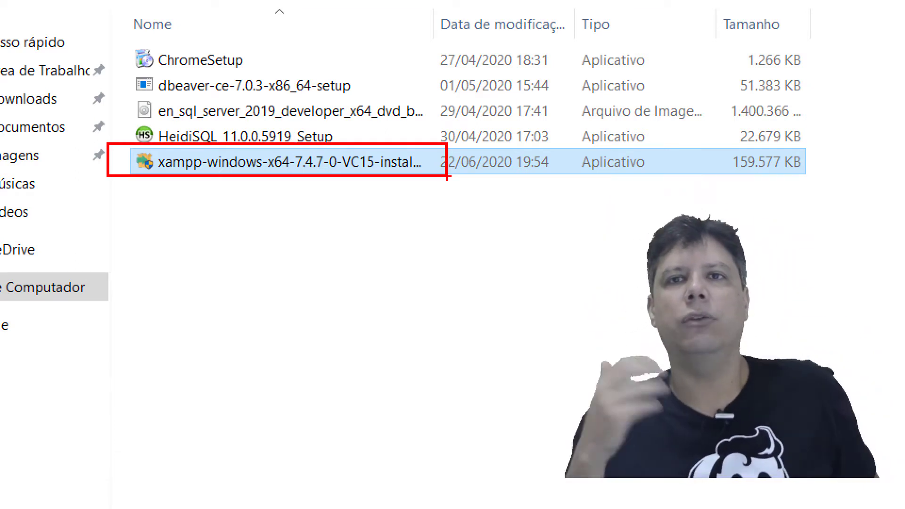
key("Escape")
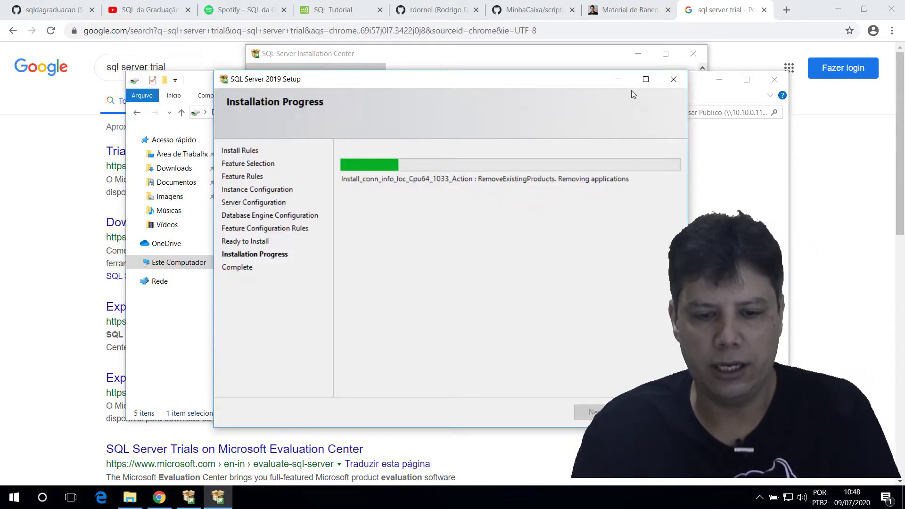
Step: Minimize Setup, Explorer and Chrome, close the Installation Center, and dismiss the security warning
left_click(619, 80)
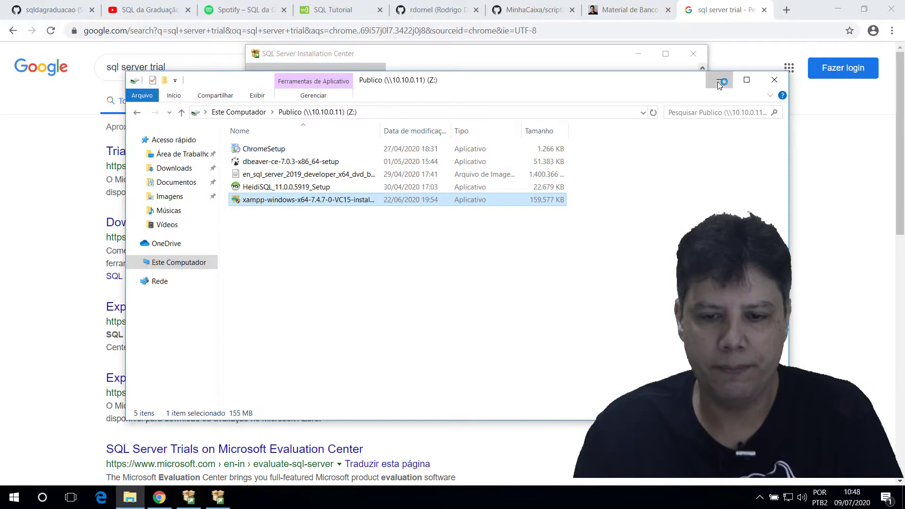
left_click(717, 81)
left_click(838, 9)
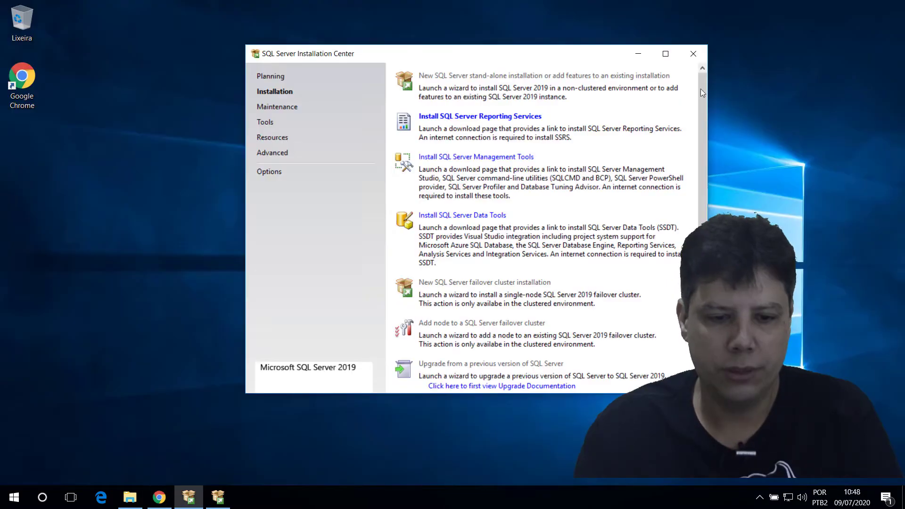
left_click(692, 54)
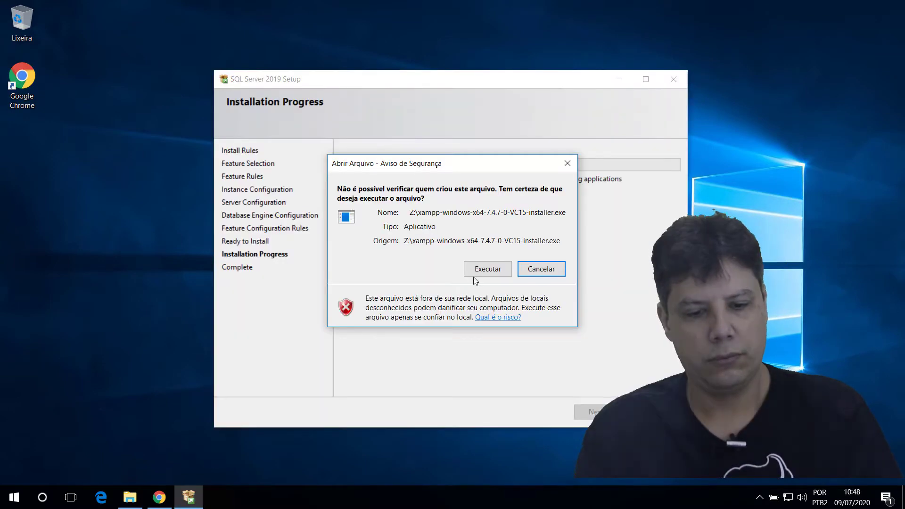
left_click(479, 271)
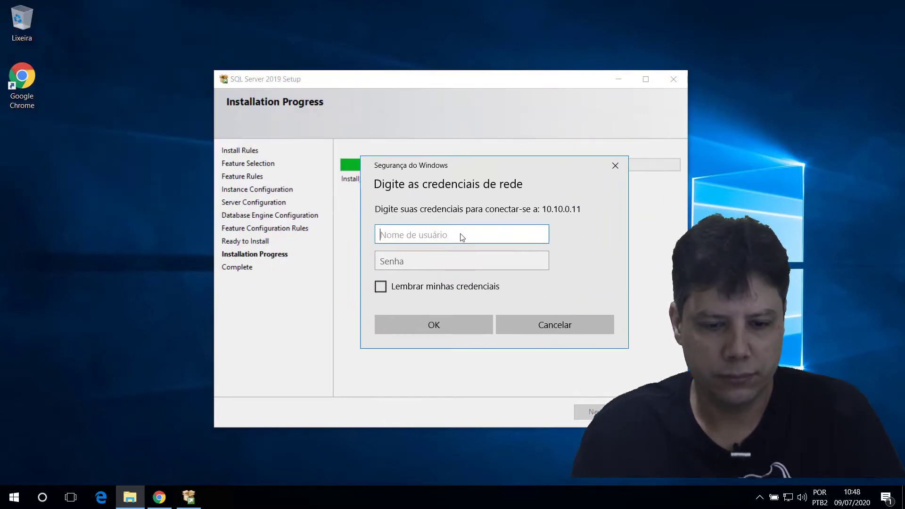
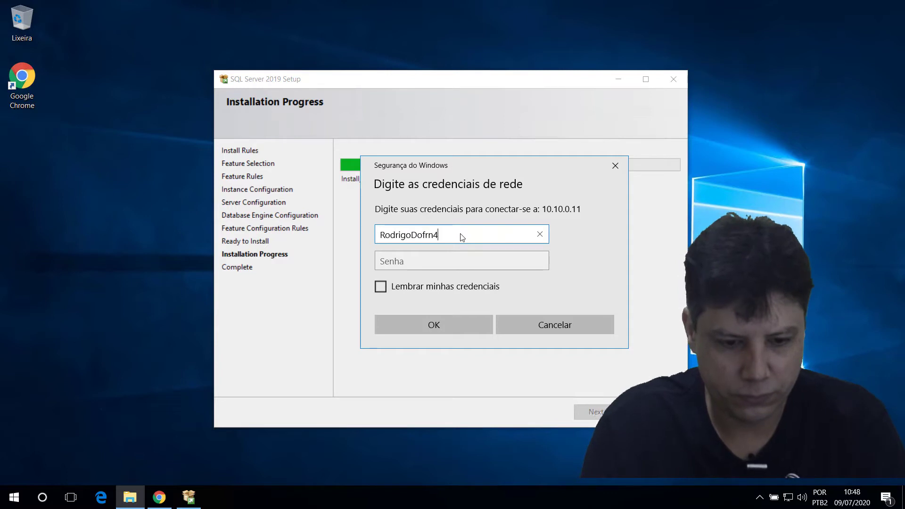
Step: Enter the network username and password in the Windows Security prompt and submit them
key("Tab")
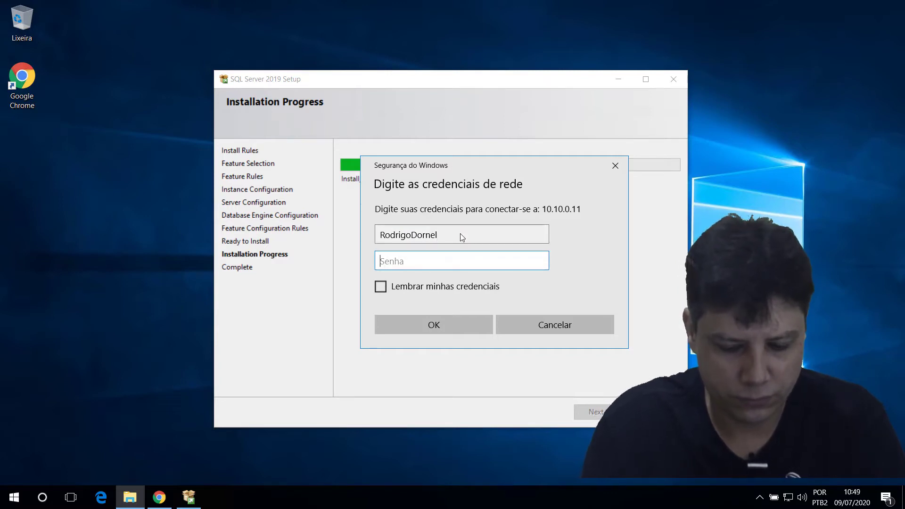
type("*****")
key("Tab")
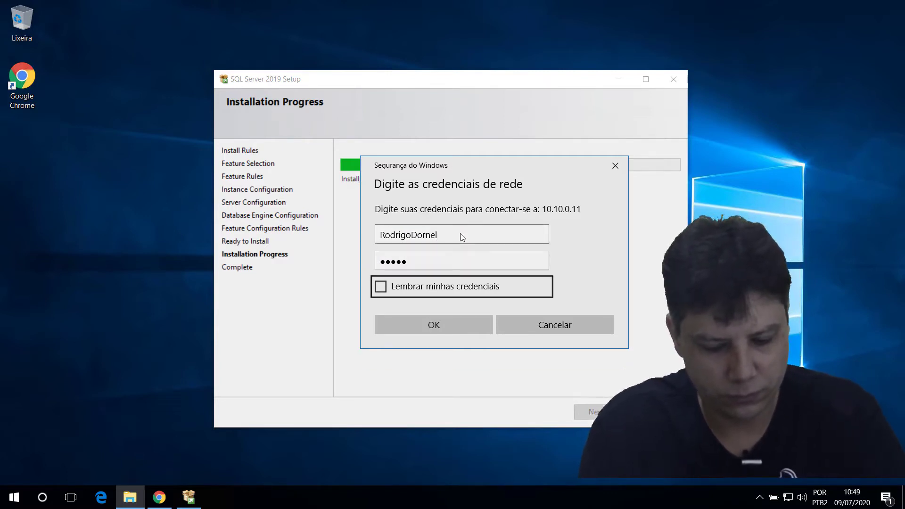
left_click(458, 260)
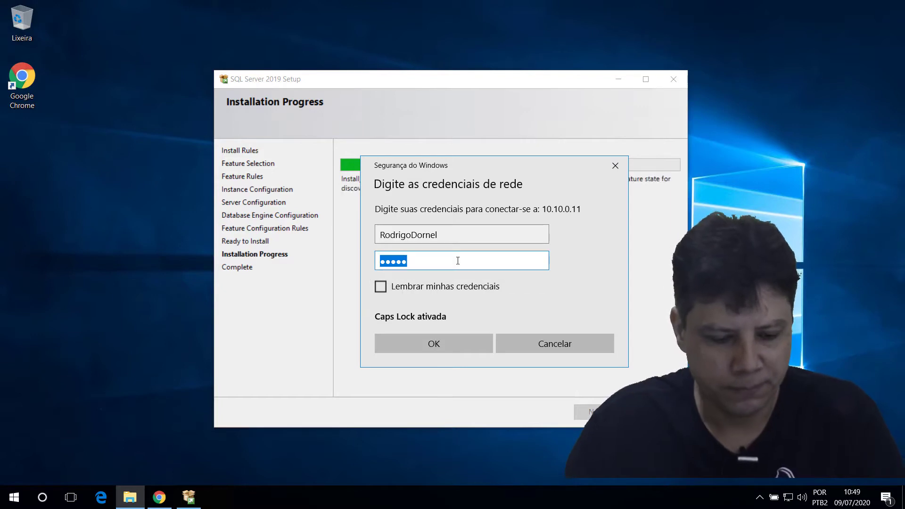
type("*****")
key("Tab")
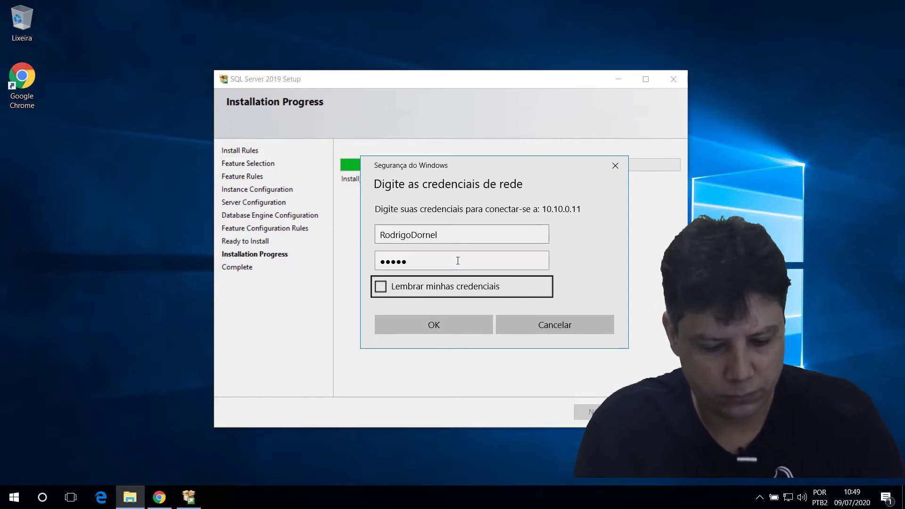
key("Return")
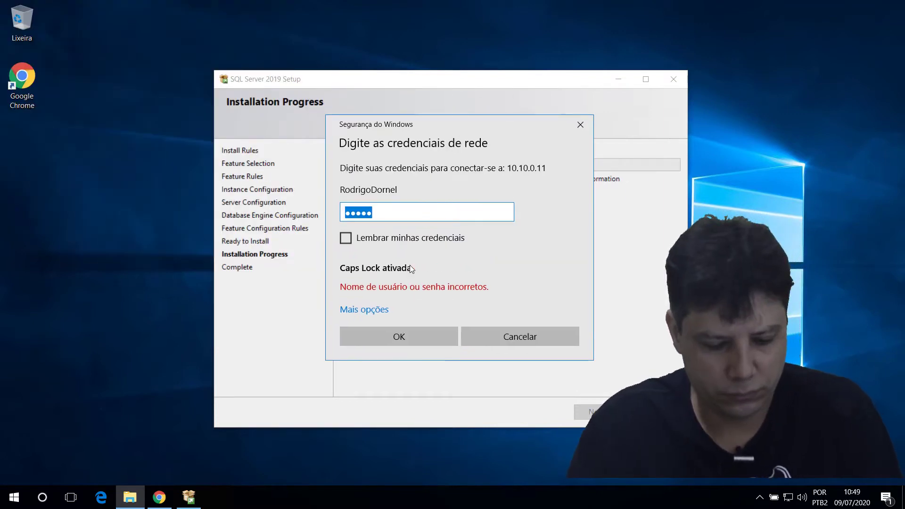
Step: Retype the password with Caps Lock off, submit it, and move SQL Server Setup aside
type("***")
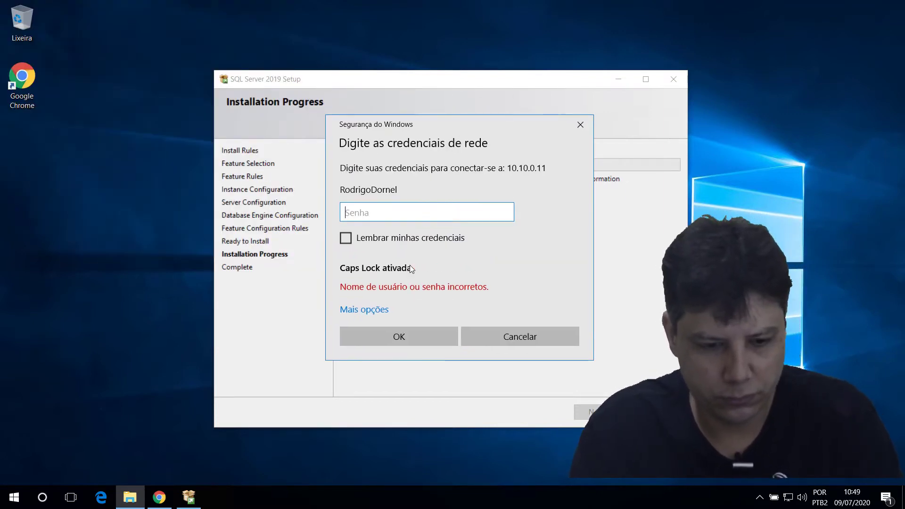
type("**")
key("Caps_Lock")
type("********")
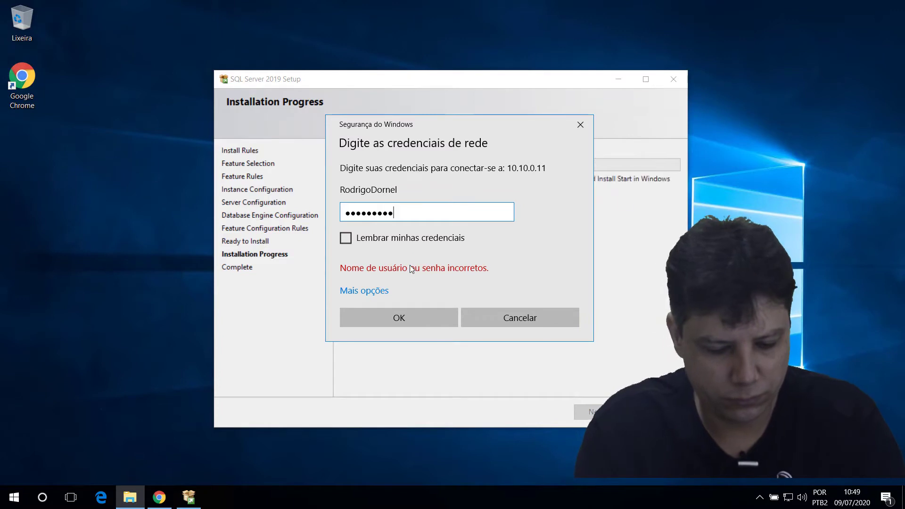
key("Return")
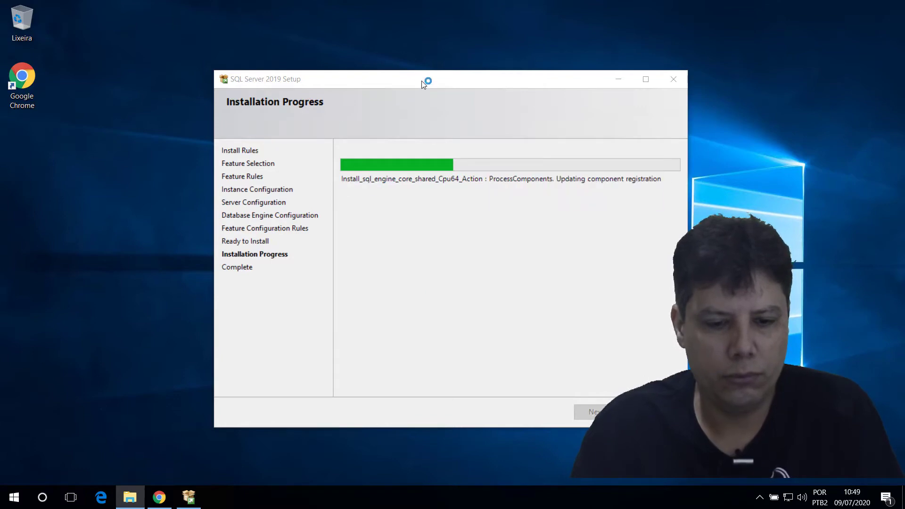
left_click_drag(423, 80, 556, 52)
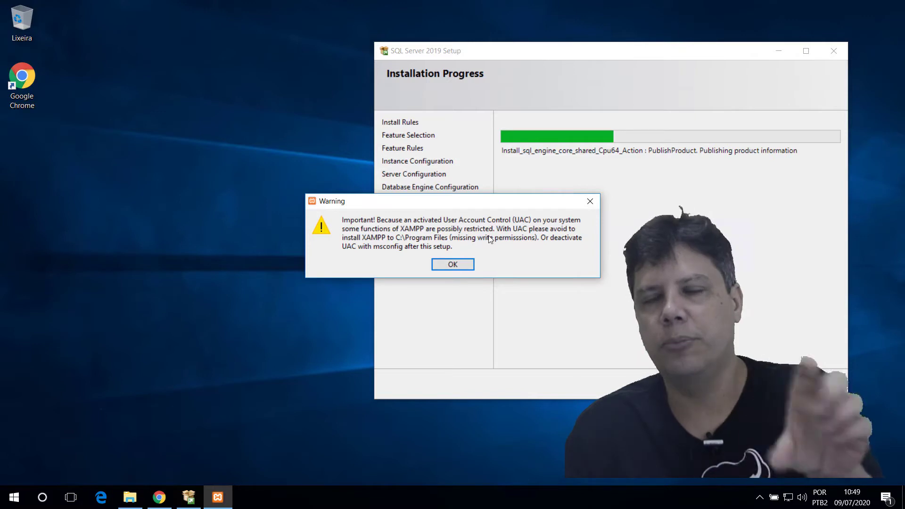
Step: Dismiss the UAC warning and keep all components, the C:\xampp folder and English
left_click(469, 264)
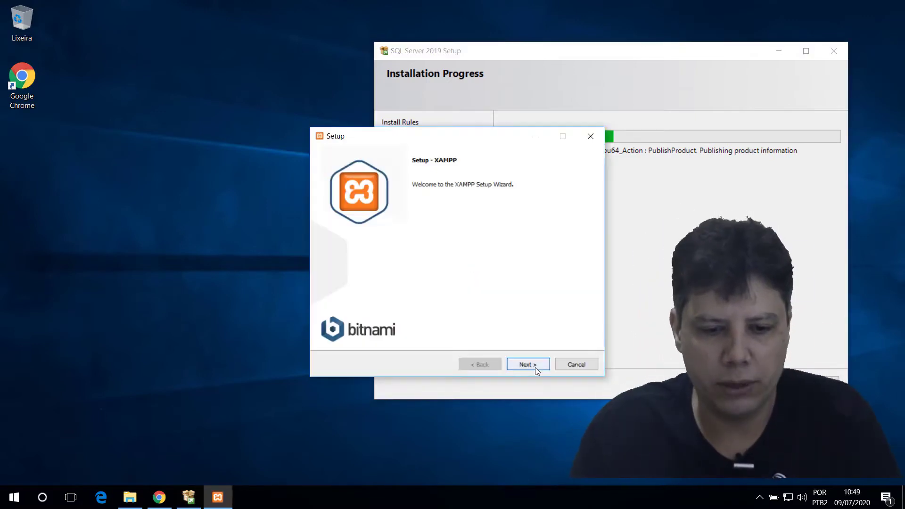
left_click(535, 367)
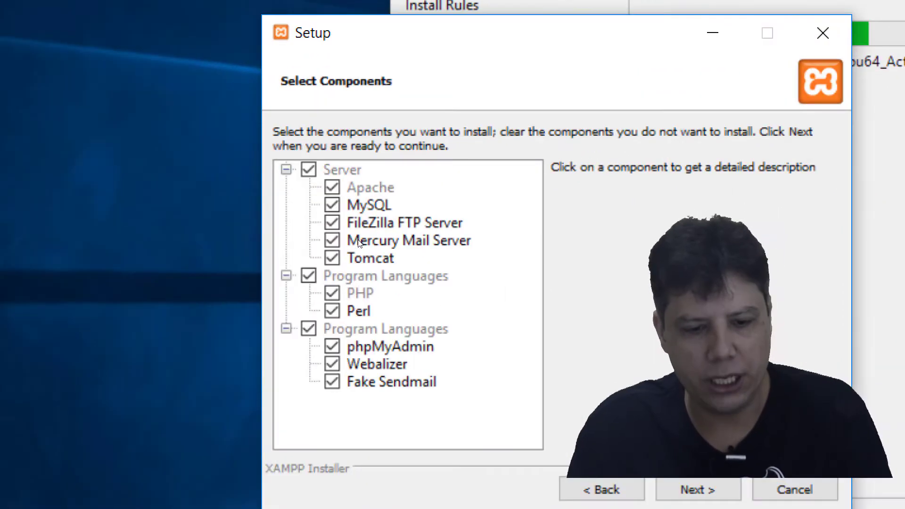
left_click_drag(404, 211, 494, 183)
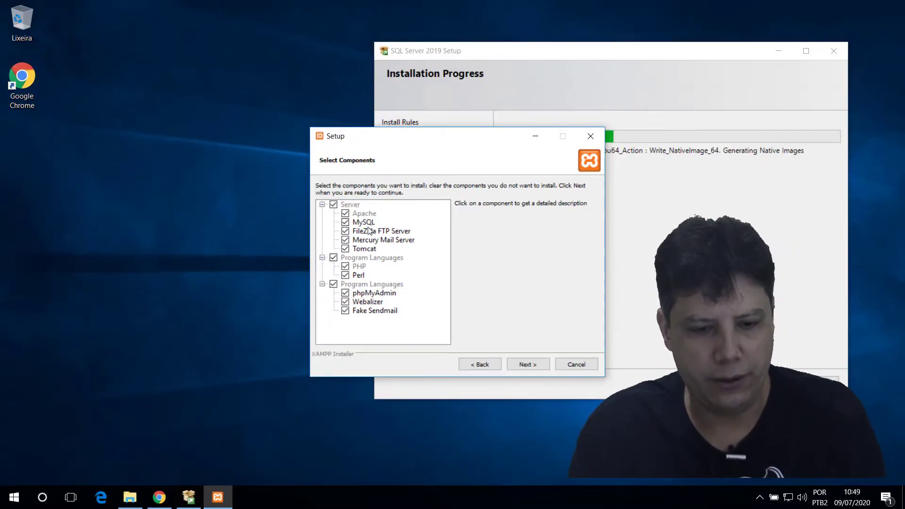
left_click(522, 364)
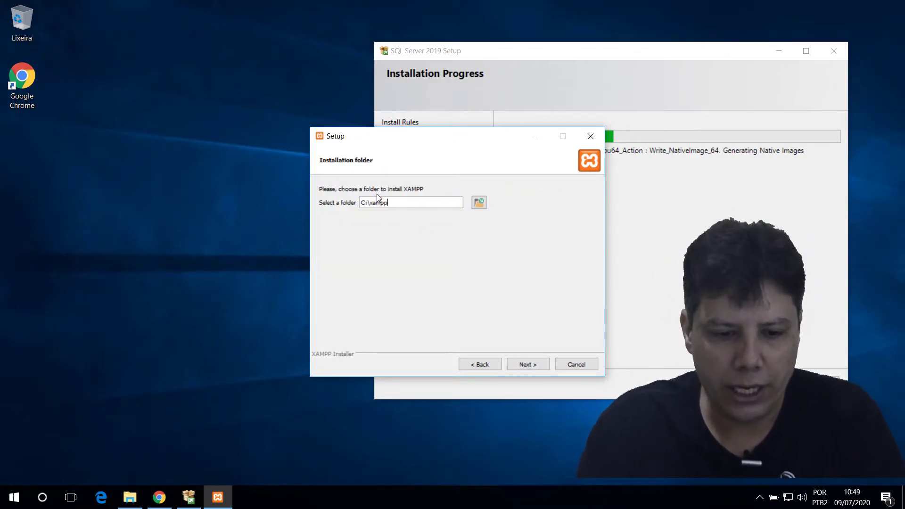
left_click(532, 363)
left_click(440, 200)
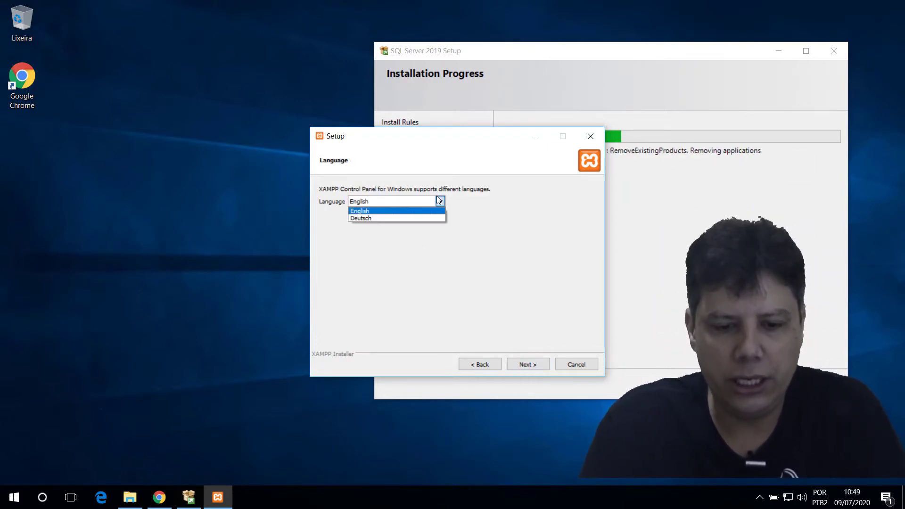
left_click(440, 200)
left_click(536, 364)
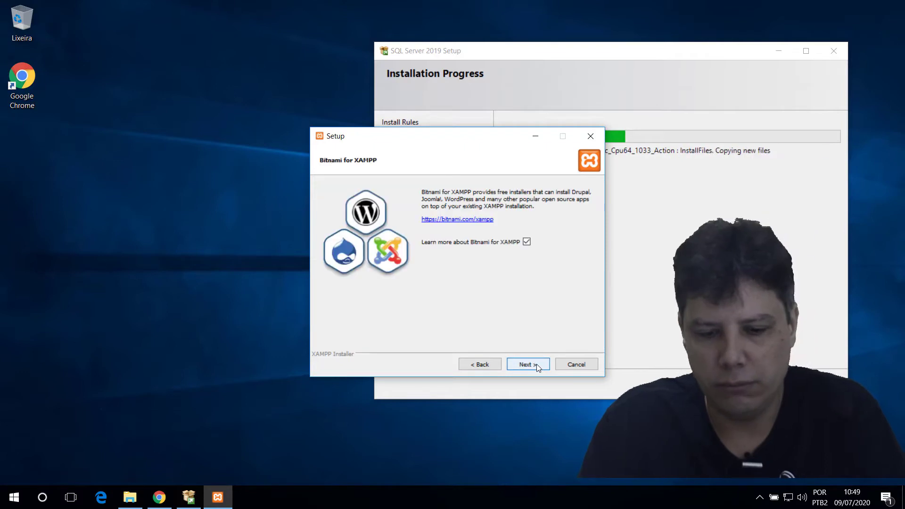
Step: Decline the Bitnami information, start the XAMPP installation and bring the network folder forward
left_click(527, 242)
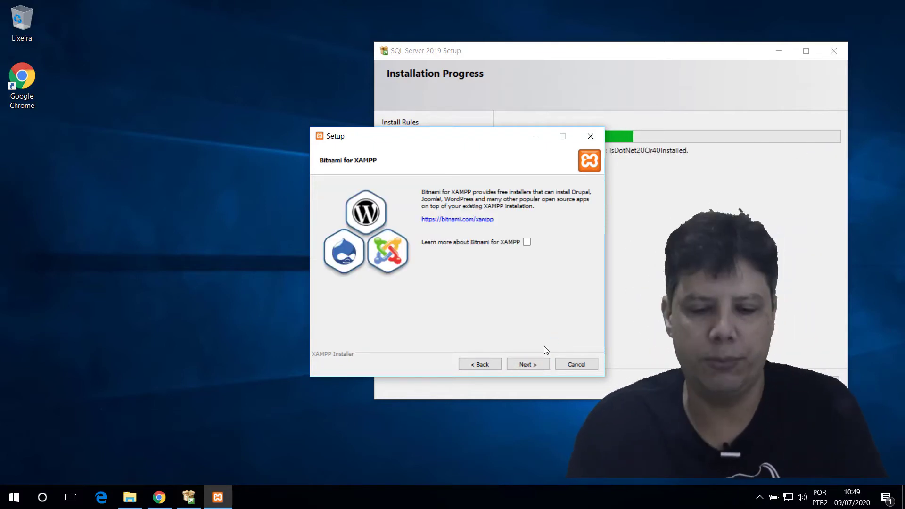
left_click(527, 364)
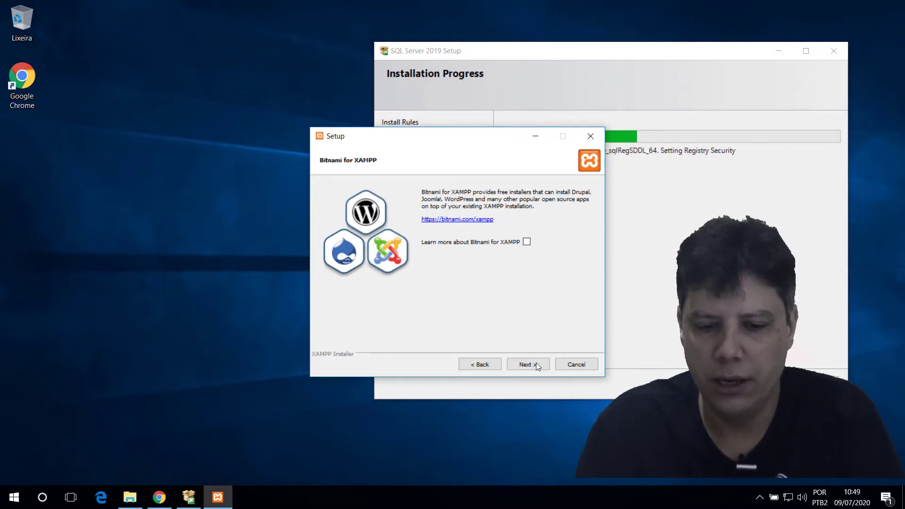
left_click(537, 364)
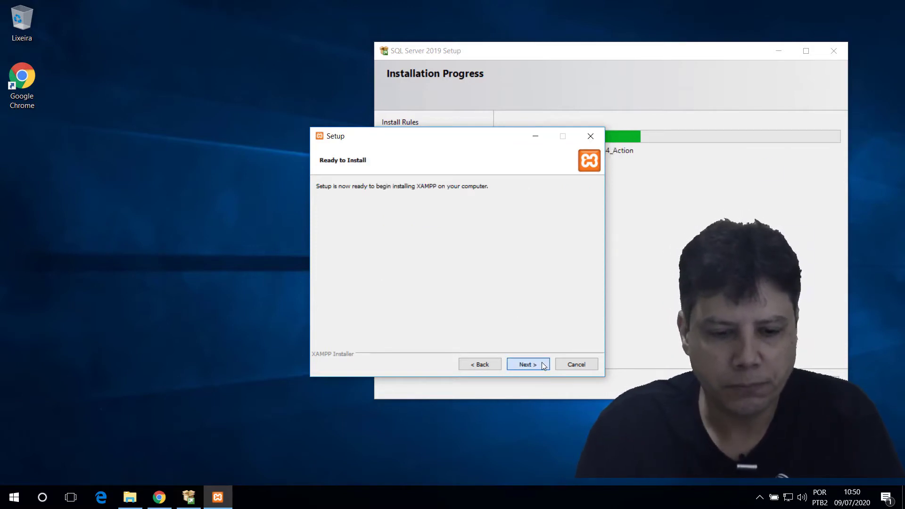
left_click(542, 366)
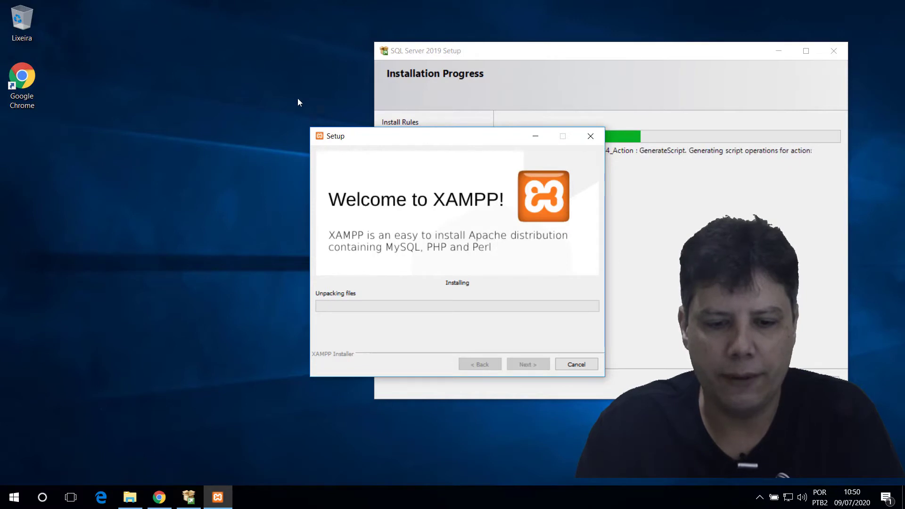
left_click_drag(462, 136, 298, 98)
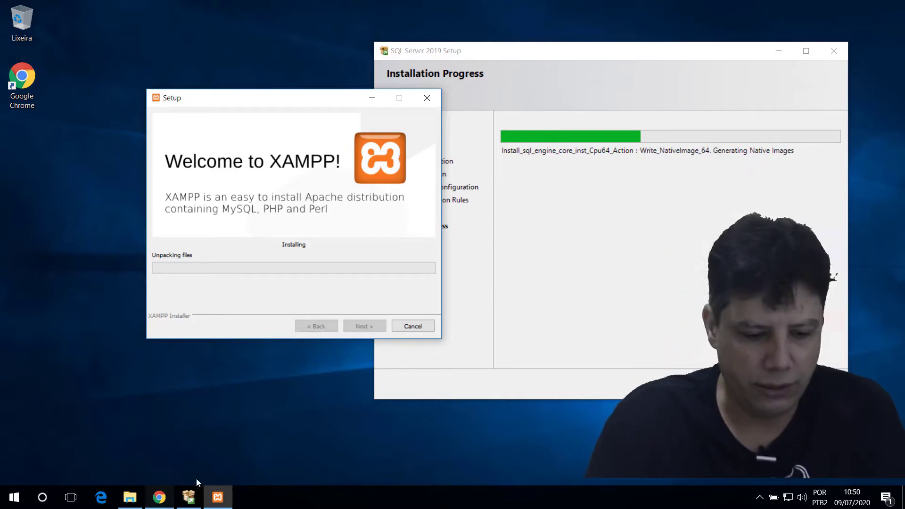
left_click(159, 498)
left_click(129, 497)
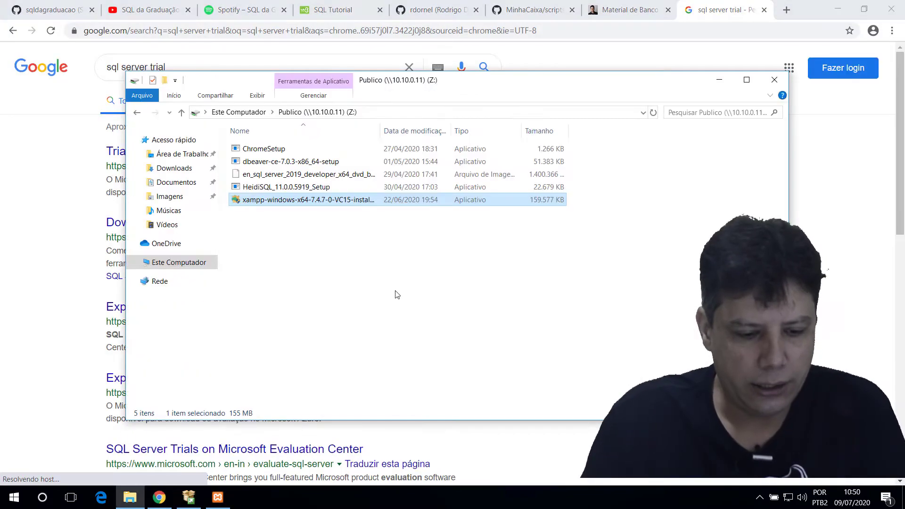
Step: Widen the Nome column in the Publico (Z:) folder and select the HeidiSQL setup file
left_click(347, 279)
left_click_drag(380, 131, 503, 135)
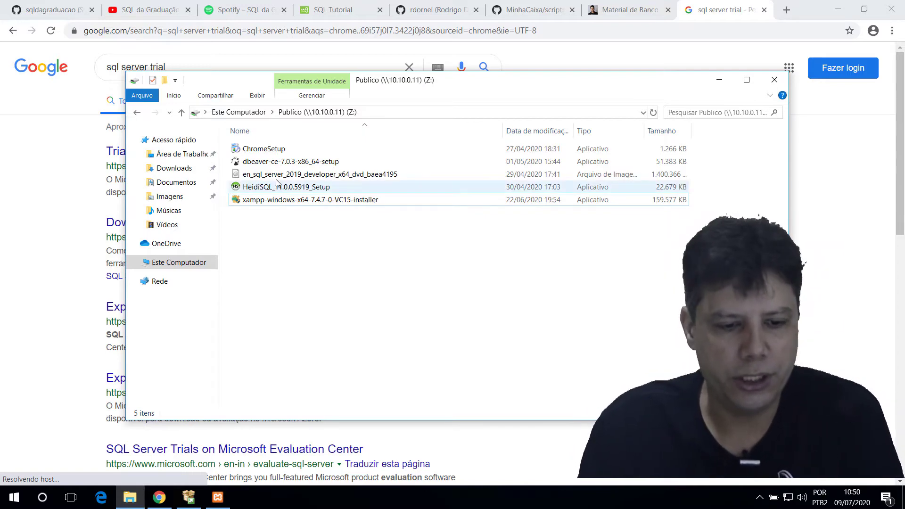
left_click(353, 189)
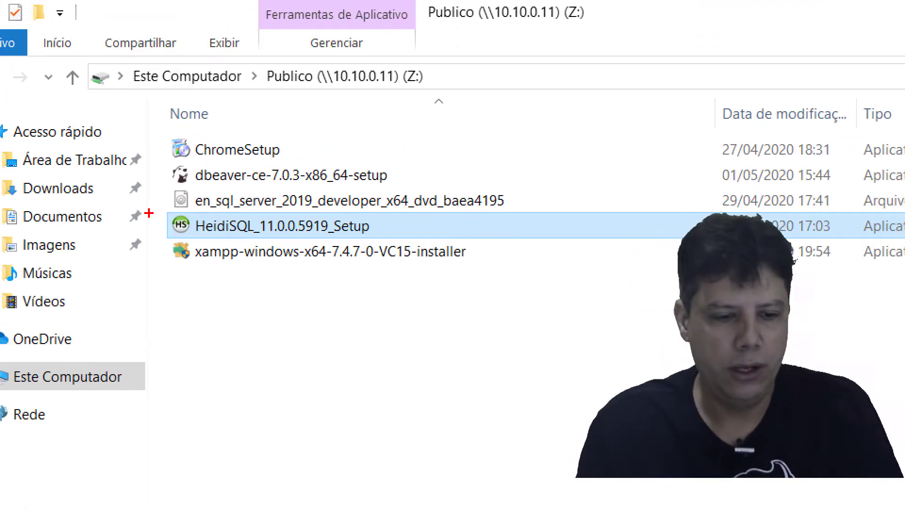
left_click_drag(177, 213, 381, 239)
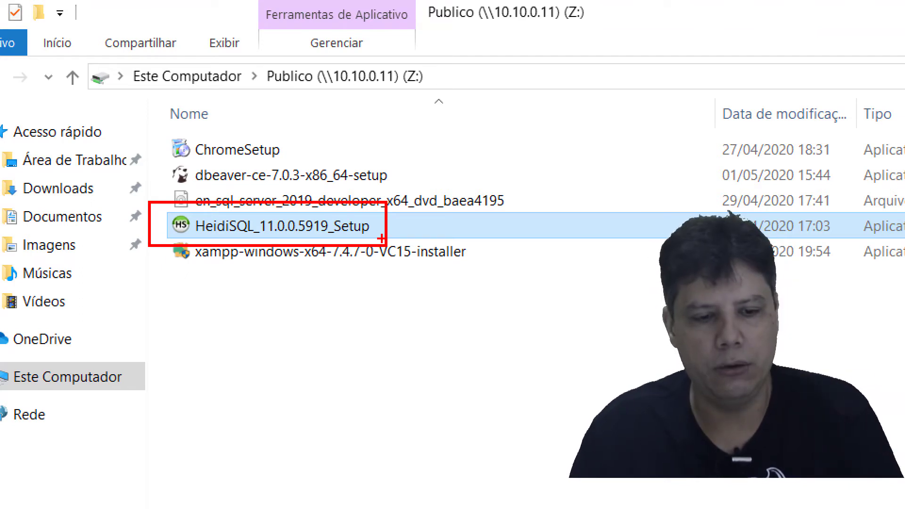
mouse_move(159, 154)
left_mouse_down()
mouse_move(279, 191)
mouse_move(401, 183)
left_mouse_up()
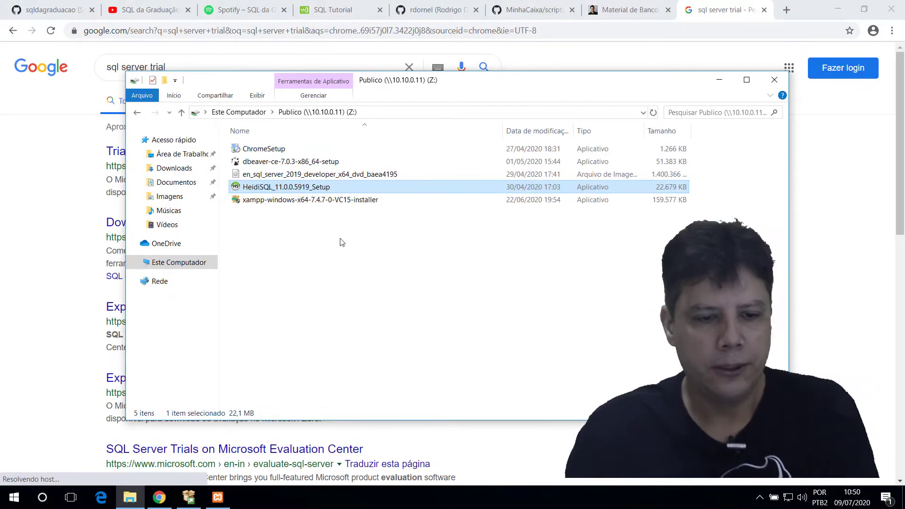
Step: After checking XAMPP's progress, run HeidiSQL_11.0.0.5919_Setup as administrator
left_click(341, 242)
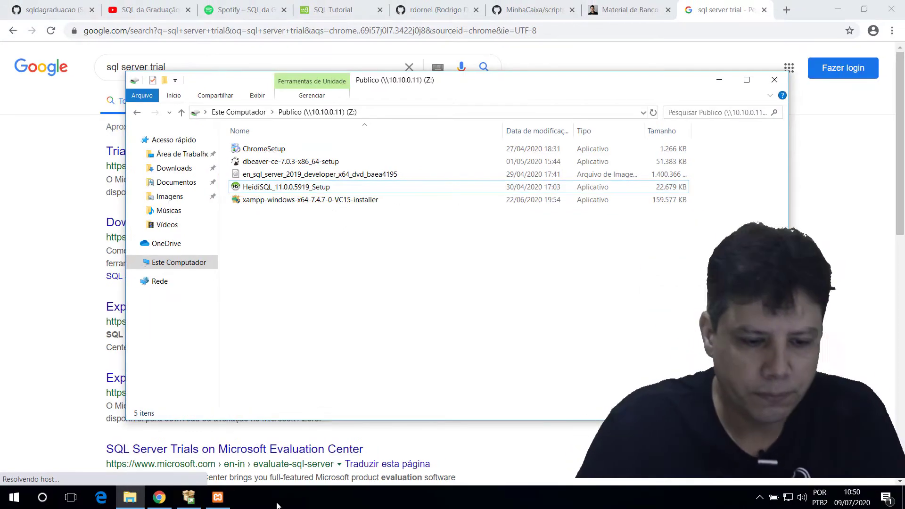
left_click(215, 505)
left_click(214, 506)
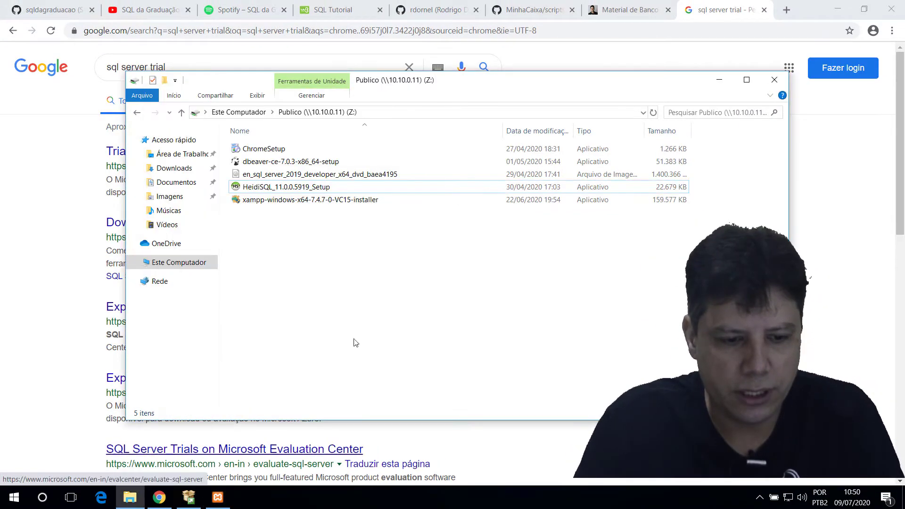
left_click(282, 187)
right_click(282, 188)
left_click(311, 213)
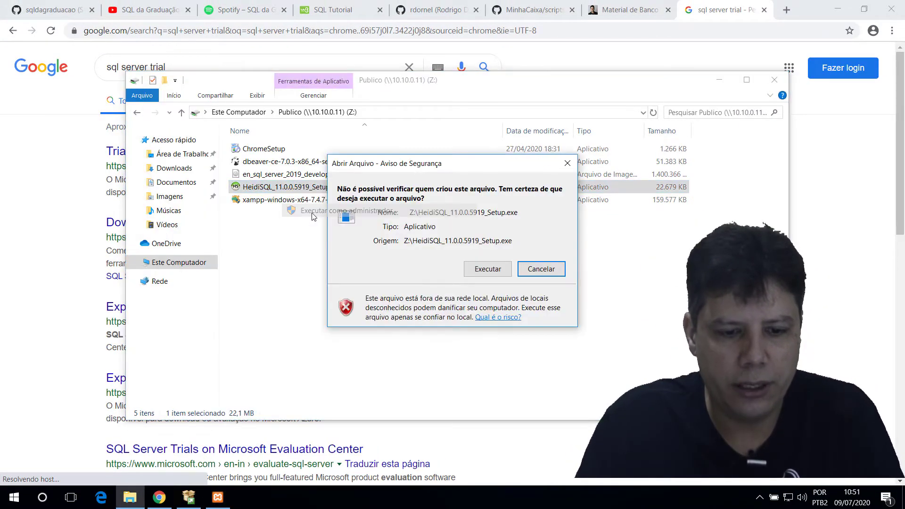
Step: Accept the security warning and license, and install HeidiSQL into C:\Program Files\HeidiSQL with defaults
left_click(494, 269)
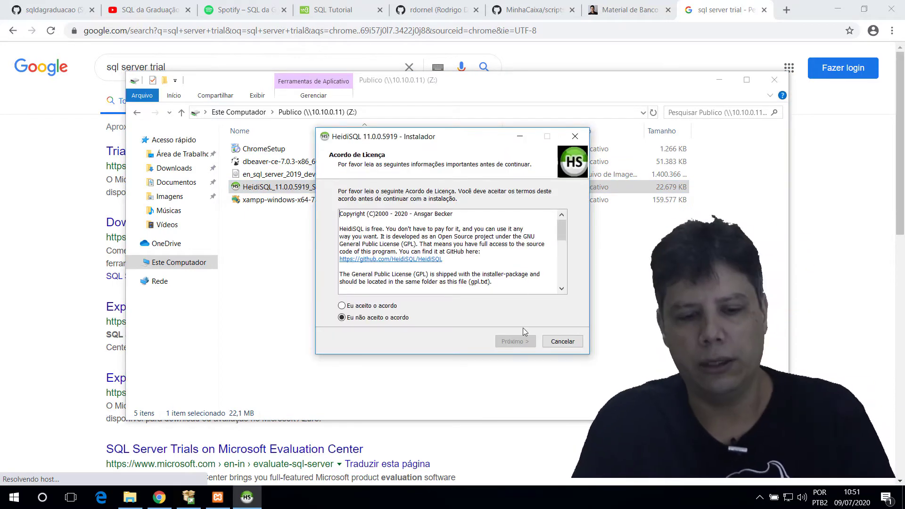
left_click(387, 307)
left_click(518, 344)
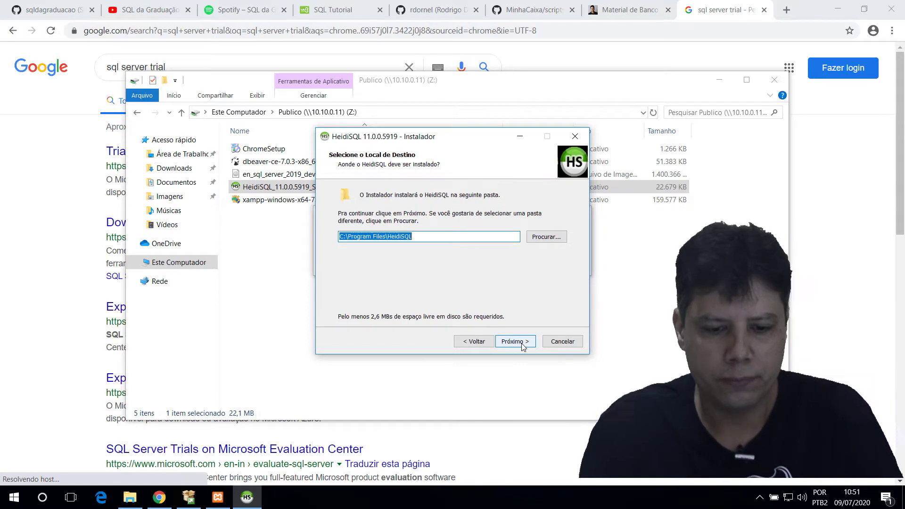
left_click(522, 344)
left_click(522, 344)
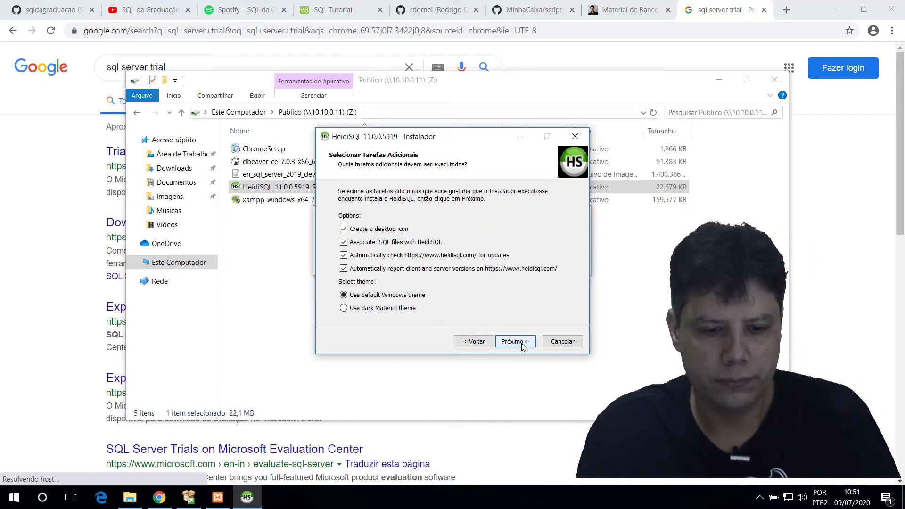
left_click(522, 344)
left_click(522, 344)
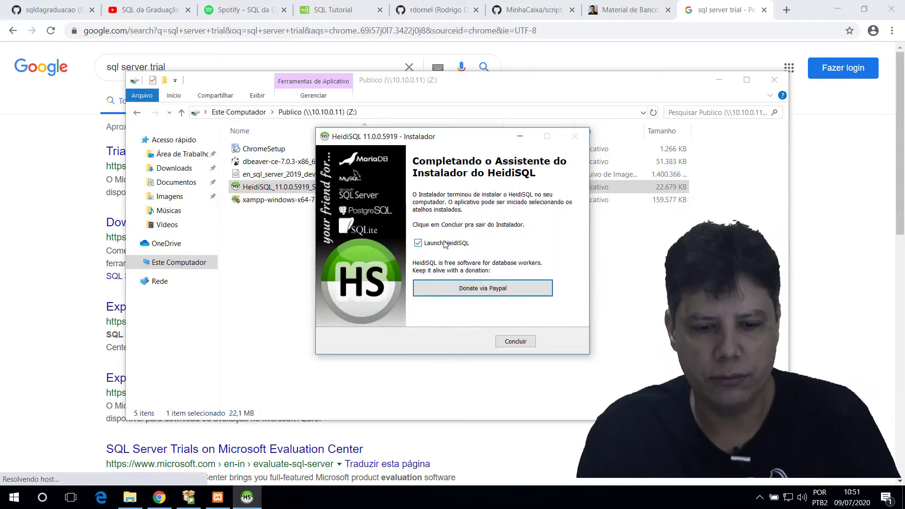
Step: Finish the installer without launching HeidiSQL and close the network folder window
left_click(444, 244)
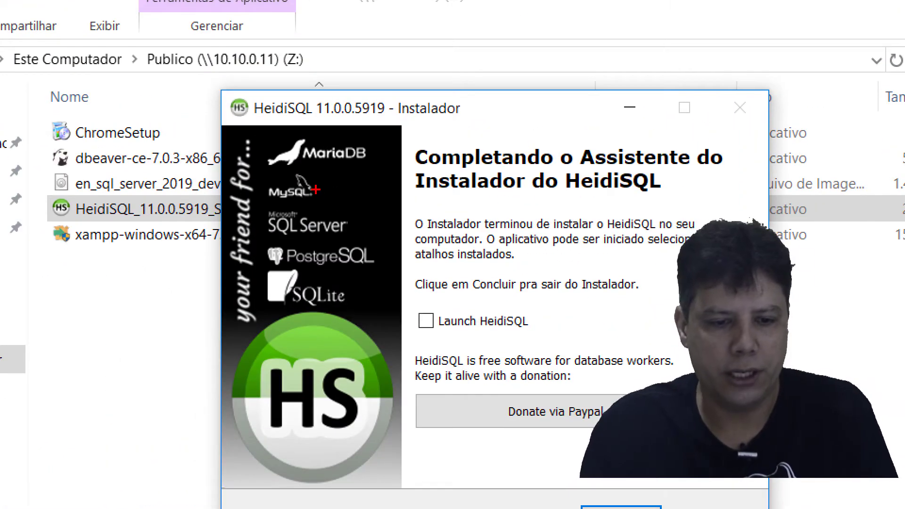
left_click_drag(419, 223, 349, 230)
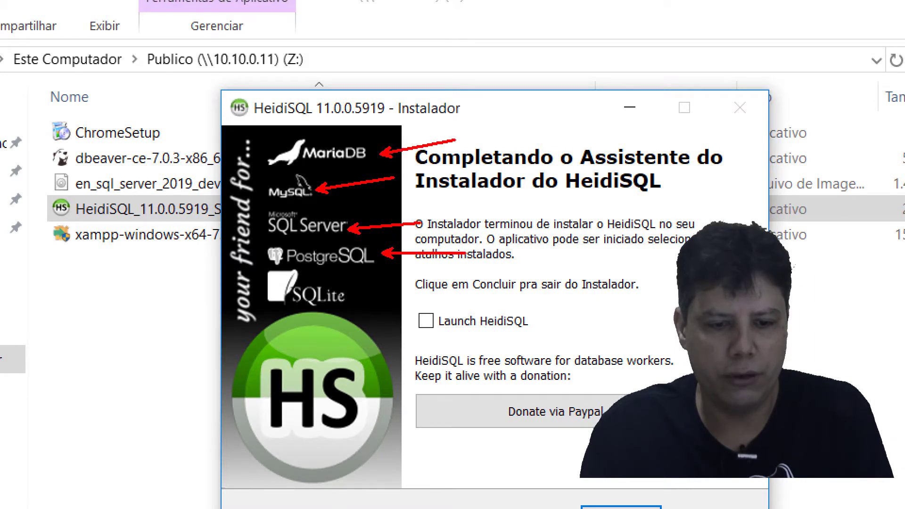
left_click_drag(368, 288, 537, 288)
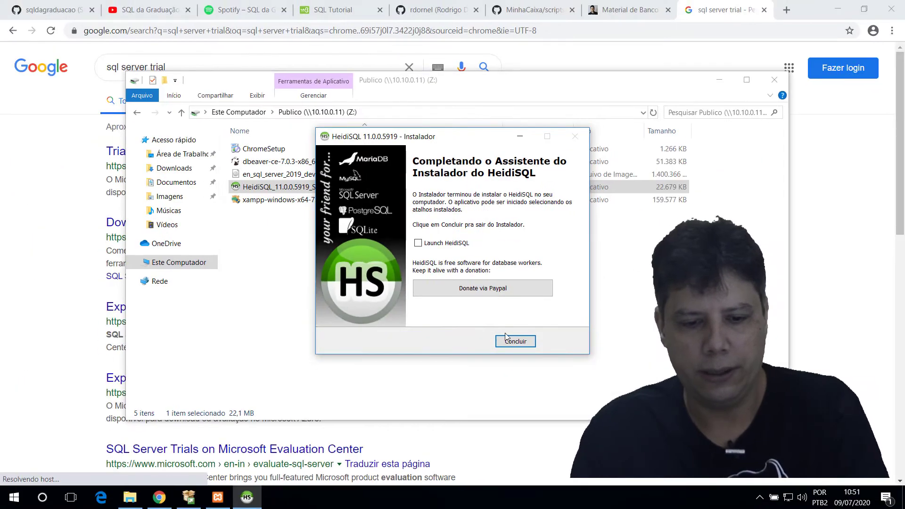
left_click(621, 507)
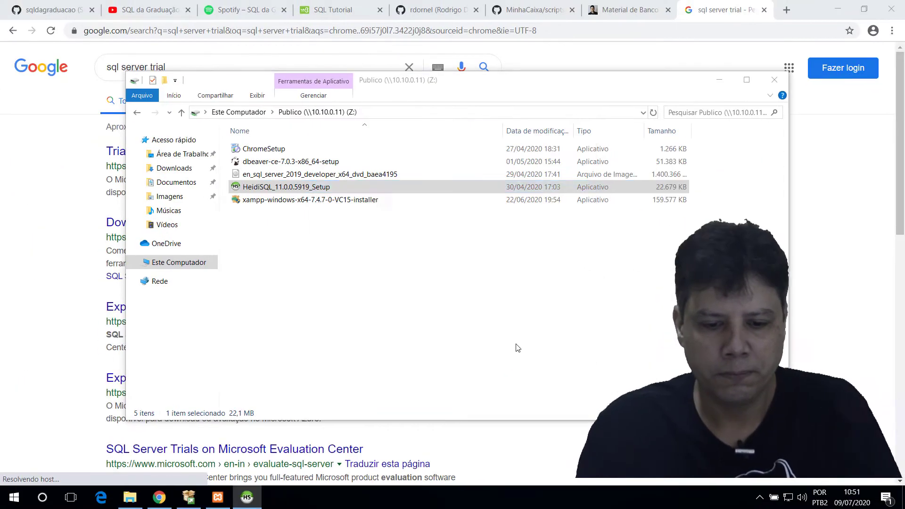
left_click(774, 81)
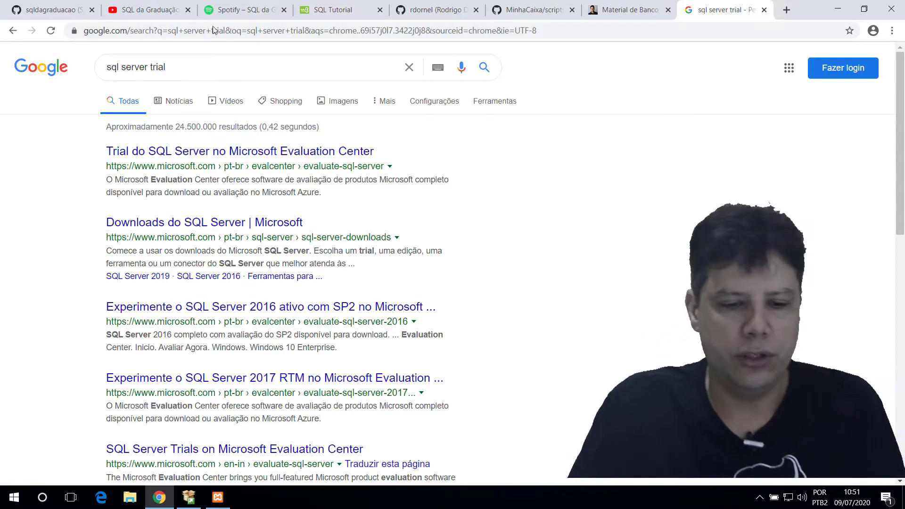
key("ctrl+Tab")
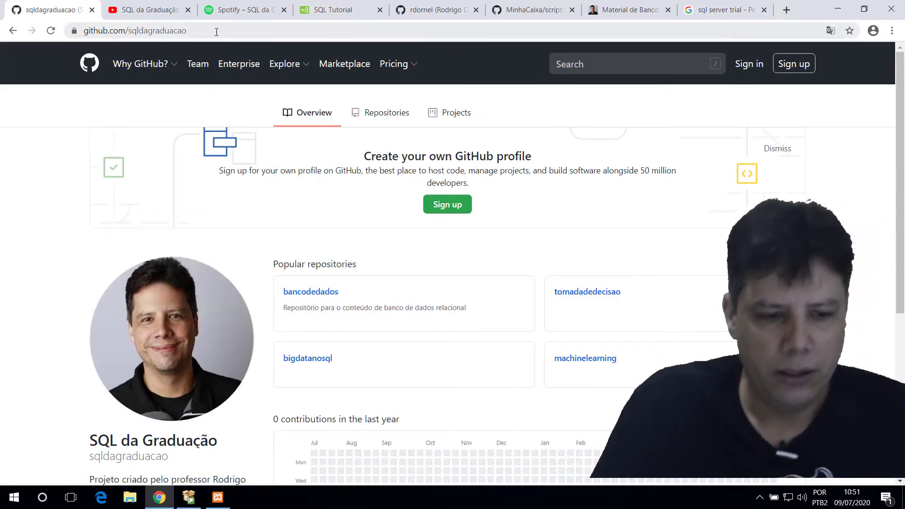
Step: Leave the GitHub page for the SQL da Graduação YouTube channel, then its Spotify playlist
left_click(216, 31)
left_click(196, 100)
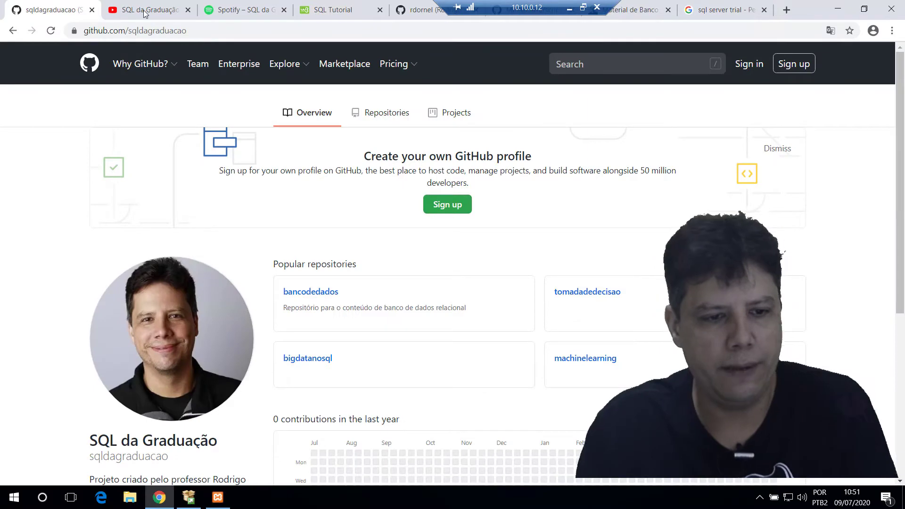
left_click(272, 20)
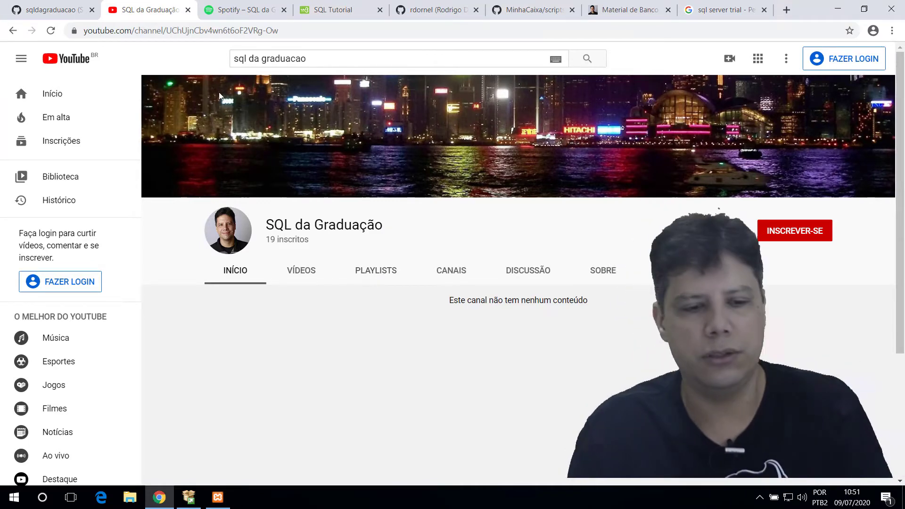
left_click(241, 12)
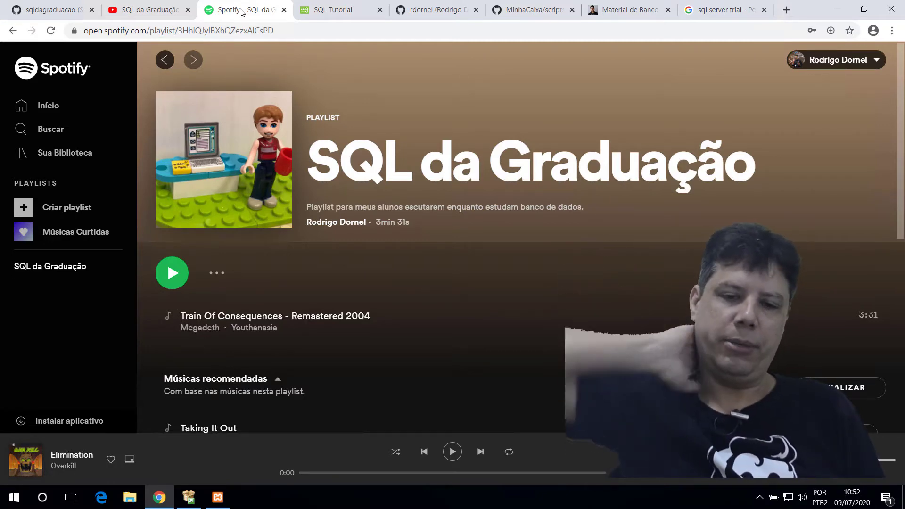
Step: View the w3schools SQL Tutorial, then open the MinhaCaixa repository from the GitHub profile
left_click(337, 5)
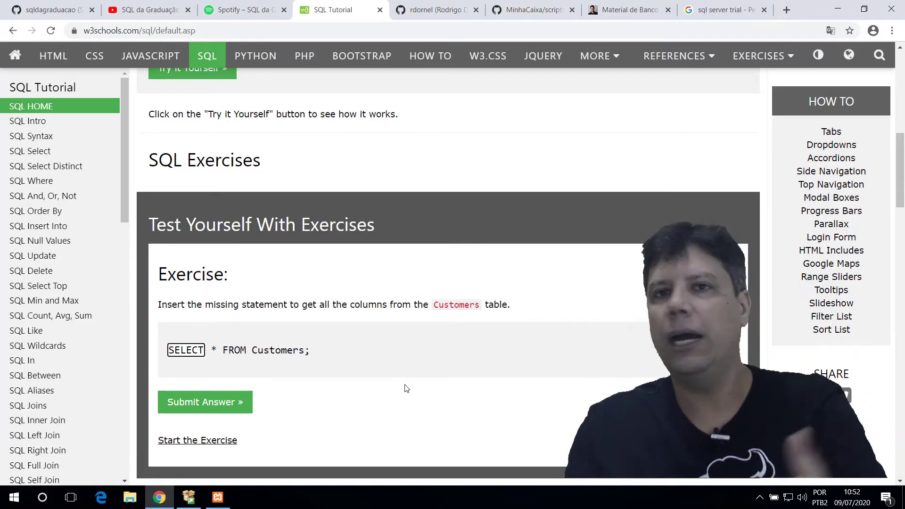
left_click(431, 9)
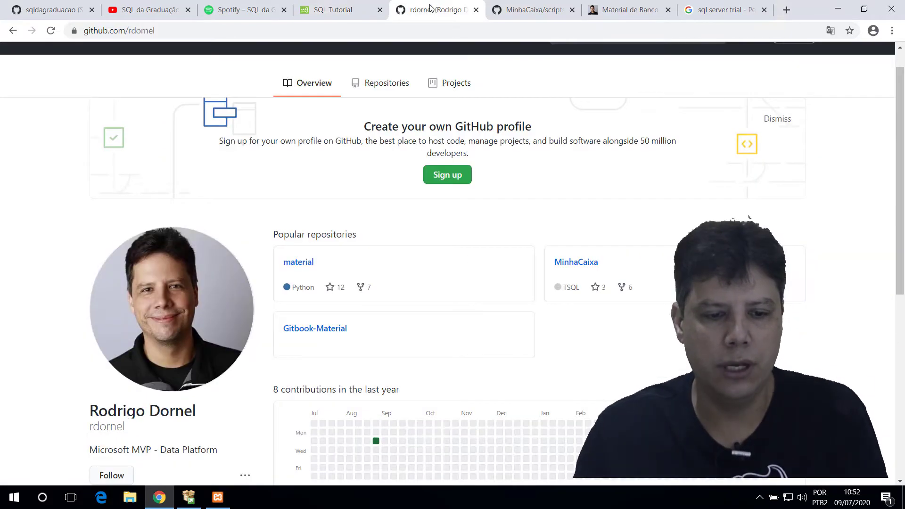
scroll(501, 226, "down", 2)
scroll(503, 236, "up", 2)
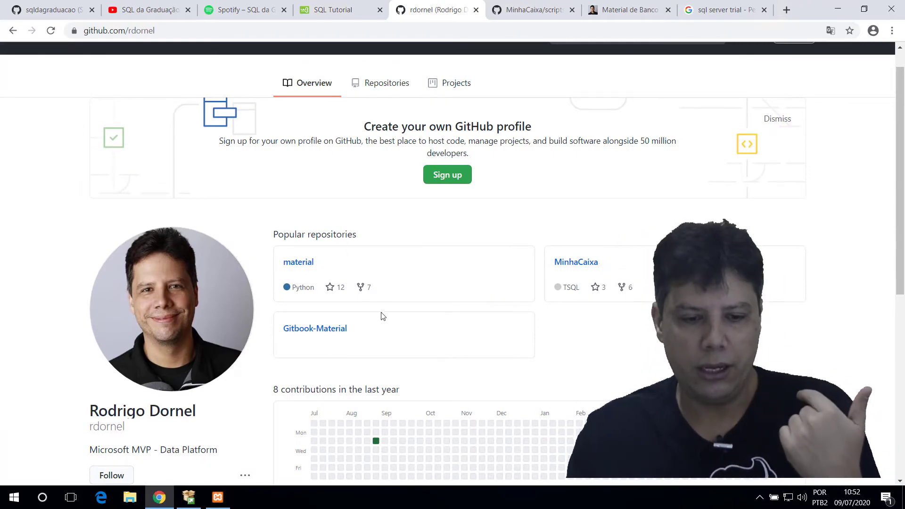
left_click(588, 265)
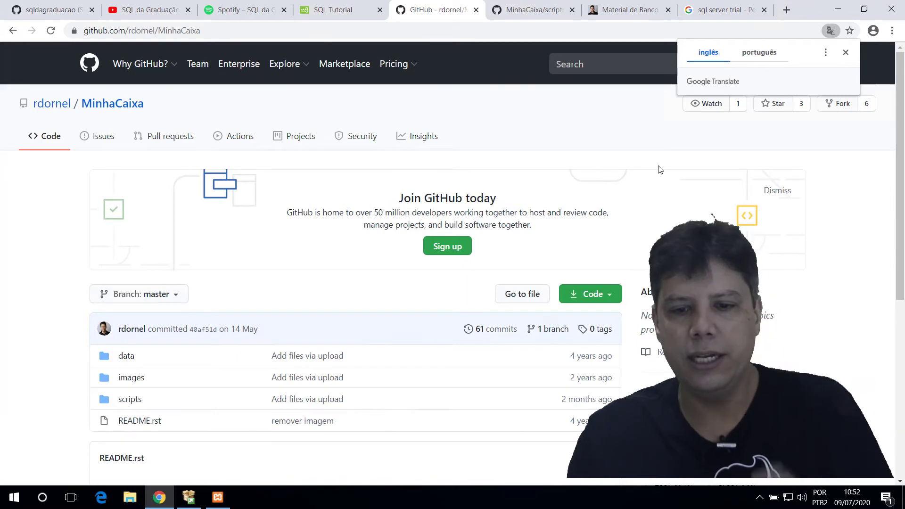
Step: Open MinhaCaixa's scripts folder and mark the SQLServer scripts folder with an arrow
left_click(130, 402)
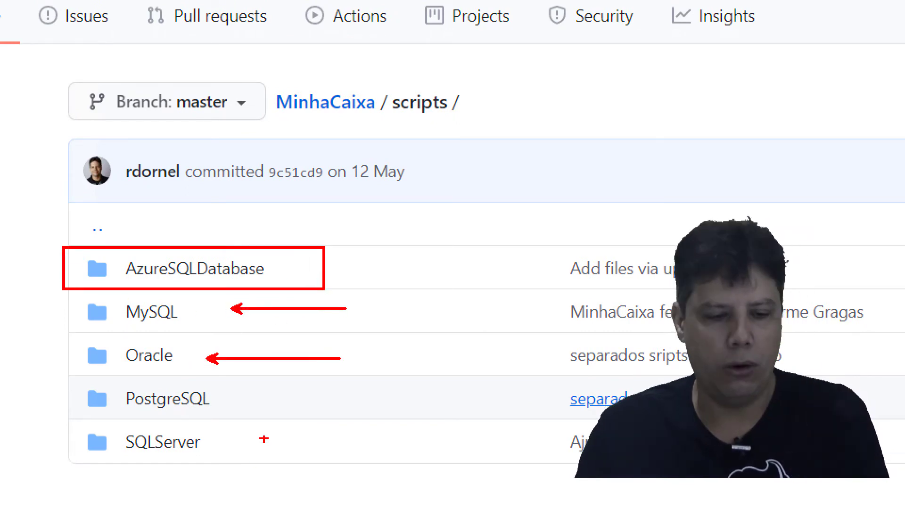
left_click_drag(242, 444, 363, 441)
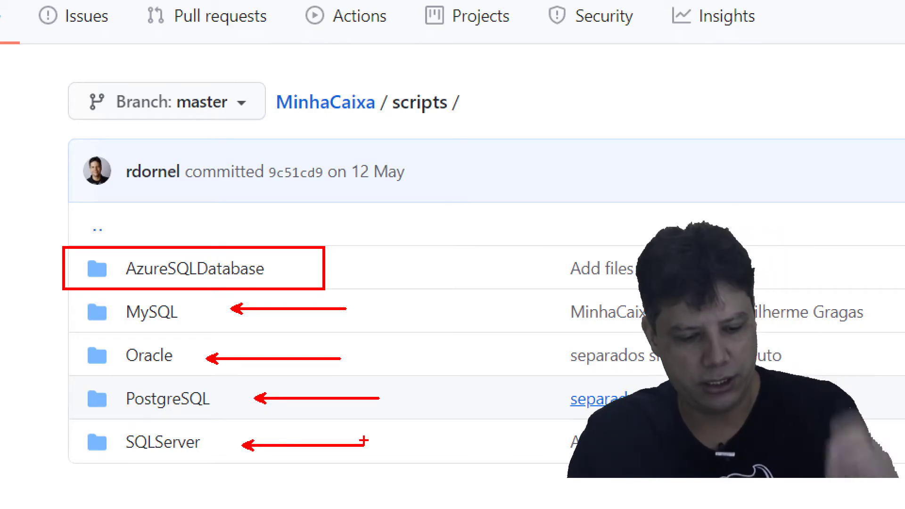
key("Escape")
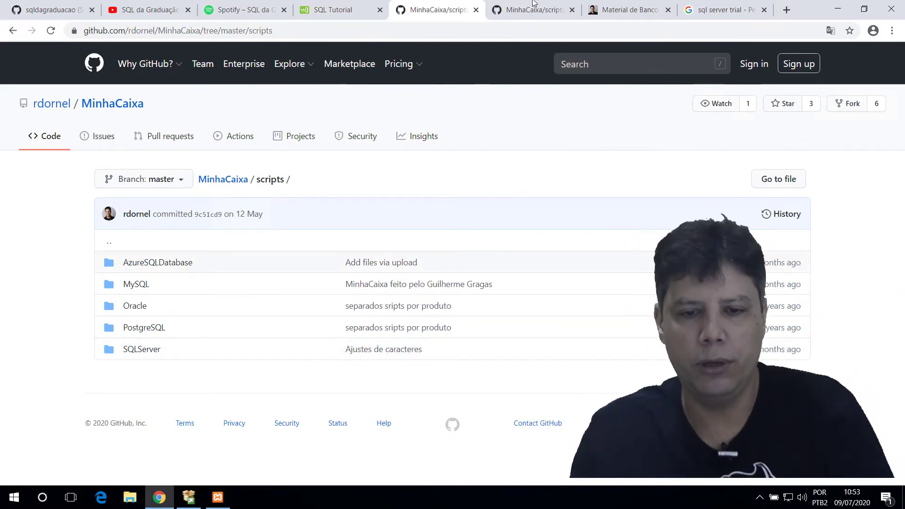
Step: Show the Linguagem SQL section of the Material de Banco de Dados GitBook, then minimize Chrome
mouse_move(448, 4)
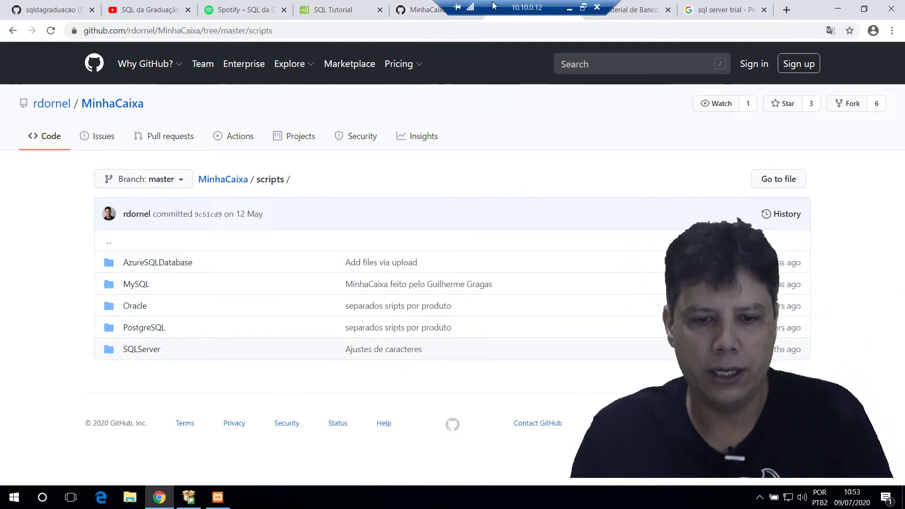
left_click(609, 5)
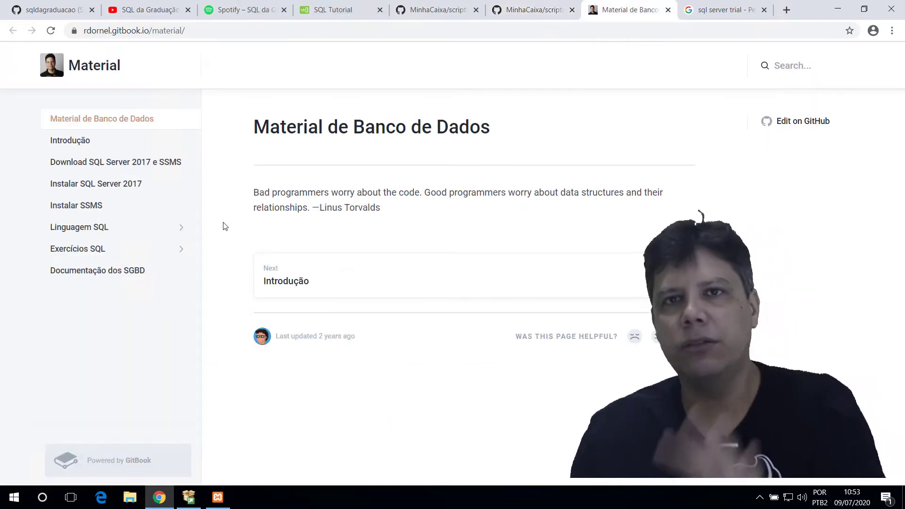
left_click(132, 228)
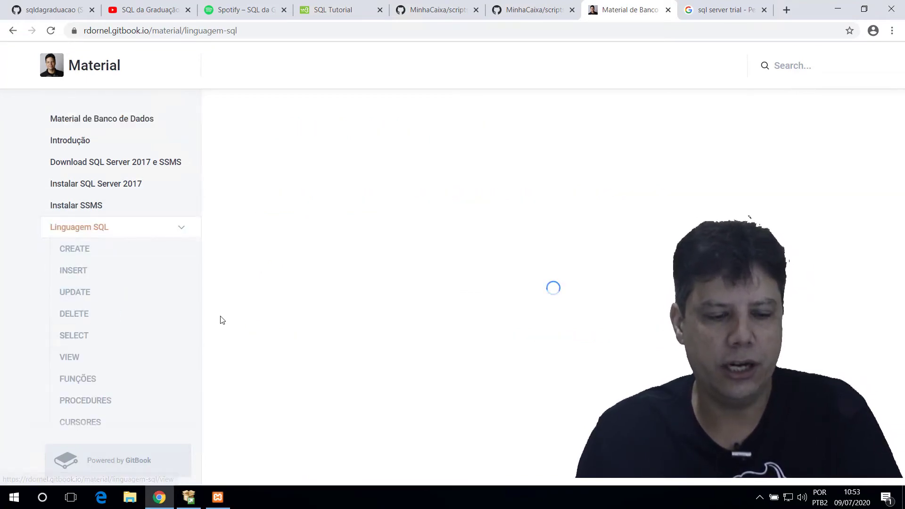
left_click(838, 10)
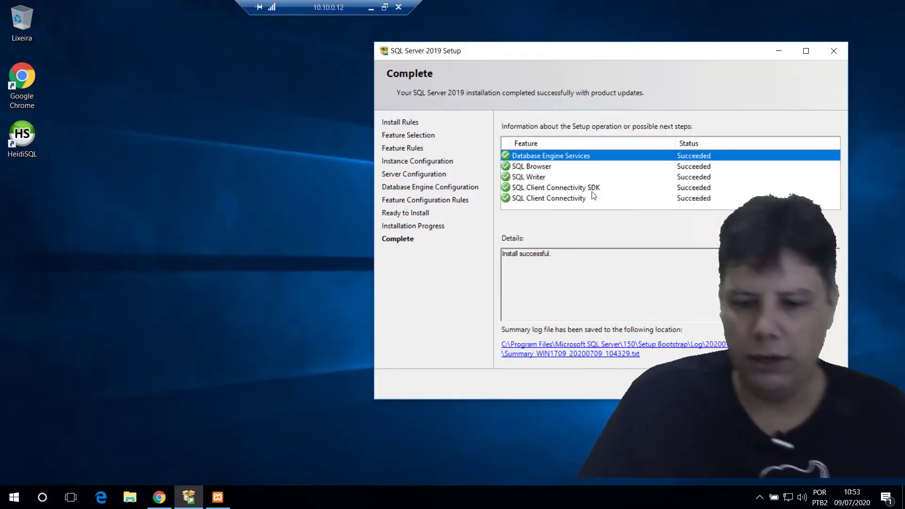
Step: Close the finished SQL Server 2019 Setup and expand the Microsoft SQL Server 2019 Start folder
left_click(817, 384)
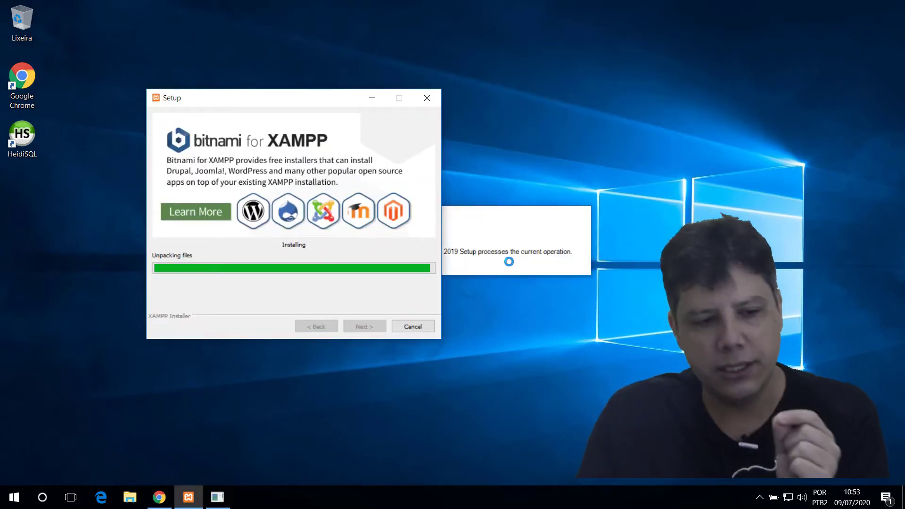
left_click(14, 497)
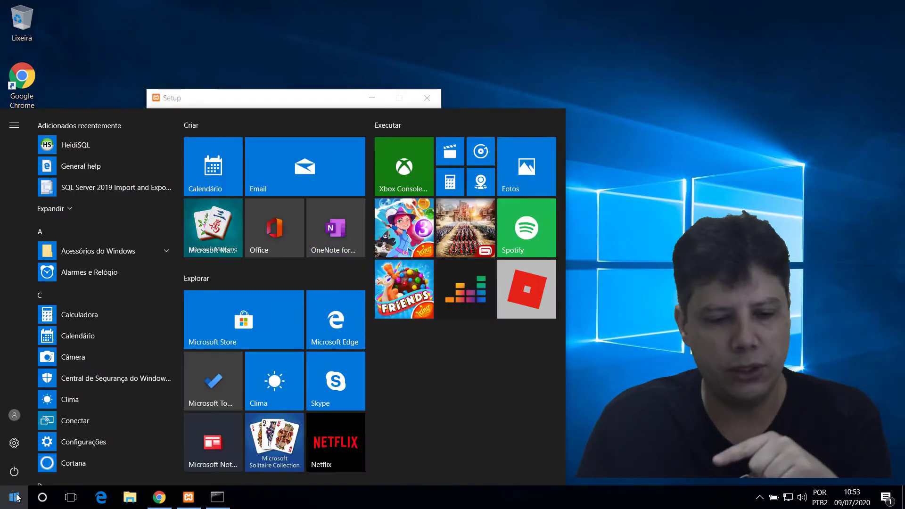
scroll(110, 373, "down", 5)
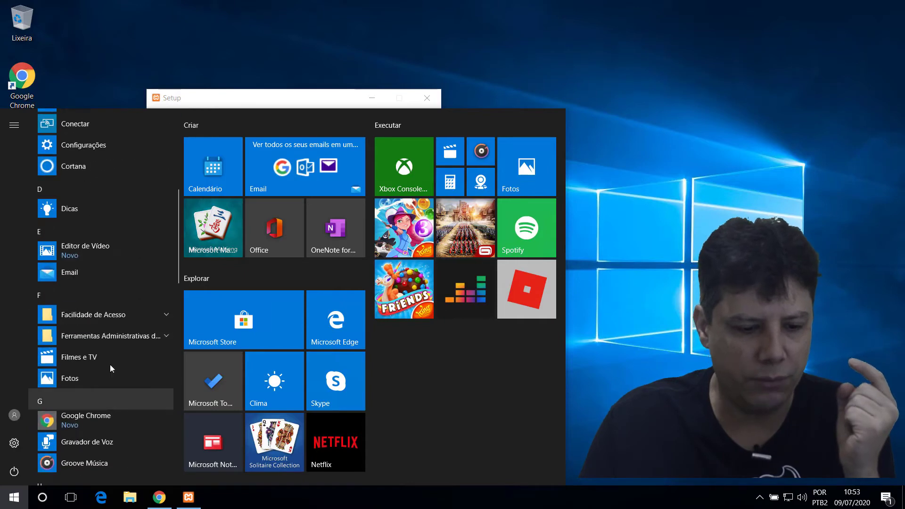
left_click(108, 335)
scroll(118, 345, "down", 1)
scroll(130, 353, "down", 10)
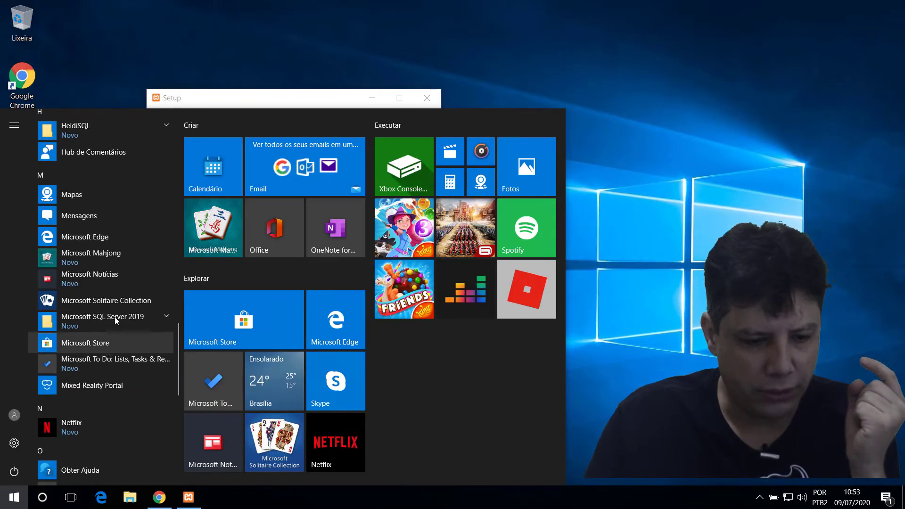
left_click(115, 317)
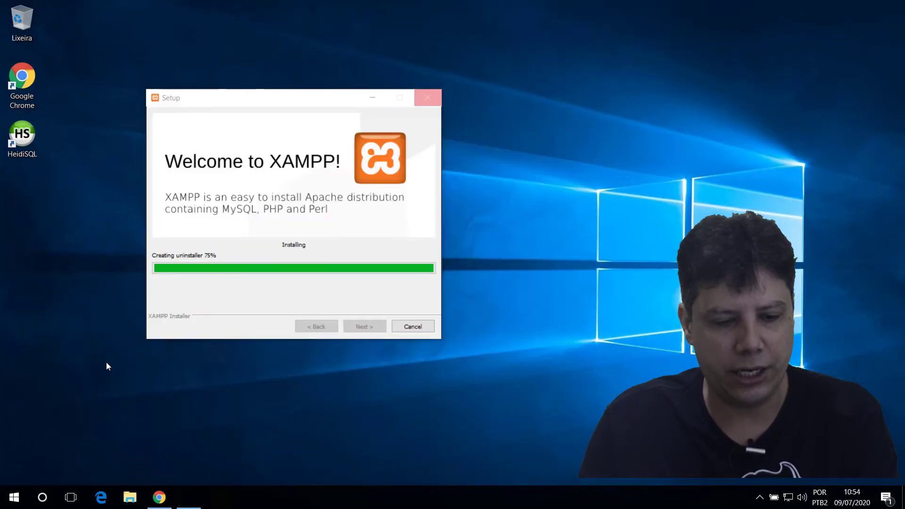
Step: Launch SQL Server 2019 Configuration Manager from the Microsoft SQL Server 2019 Start folder
left_click(11, 496)
scroll(94, 436, "down", 10)
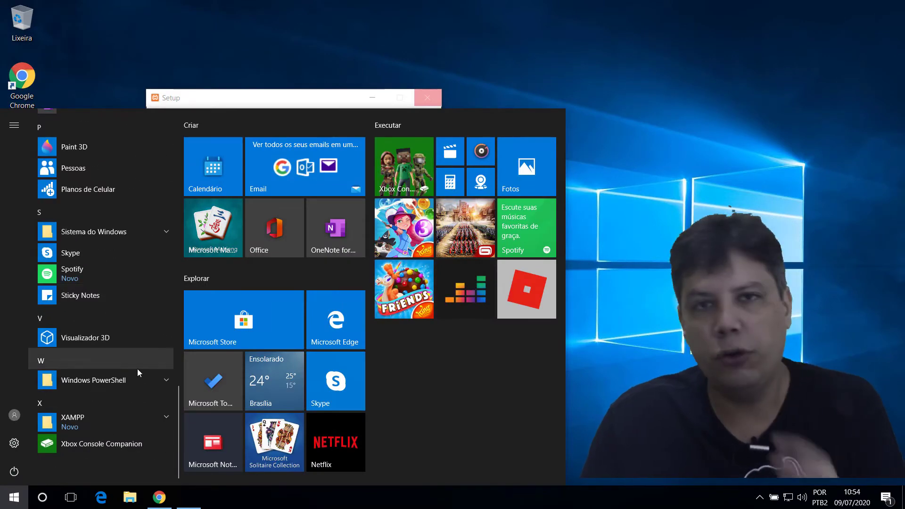
scroll(135, 353, "up", 1)
scroll(130, 330, "up", 7)
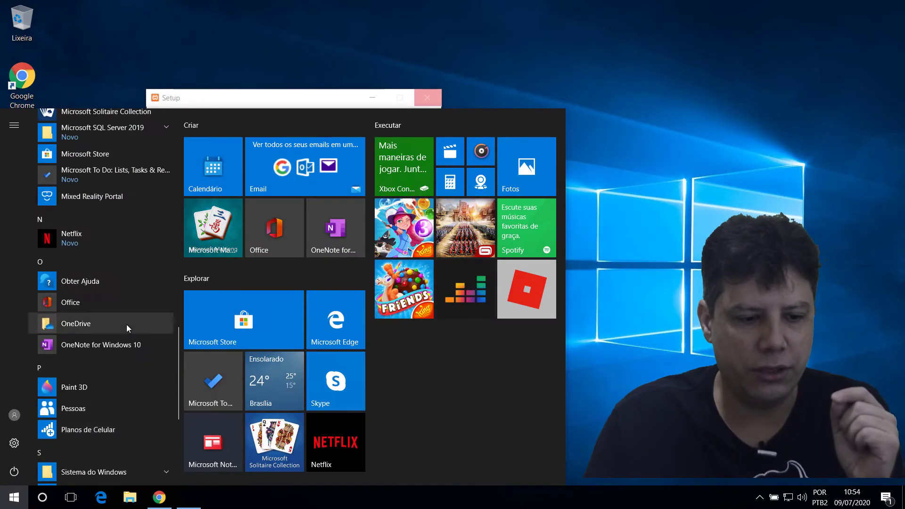
left_click(126, 273)
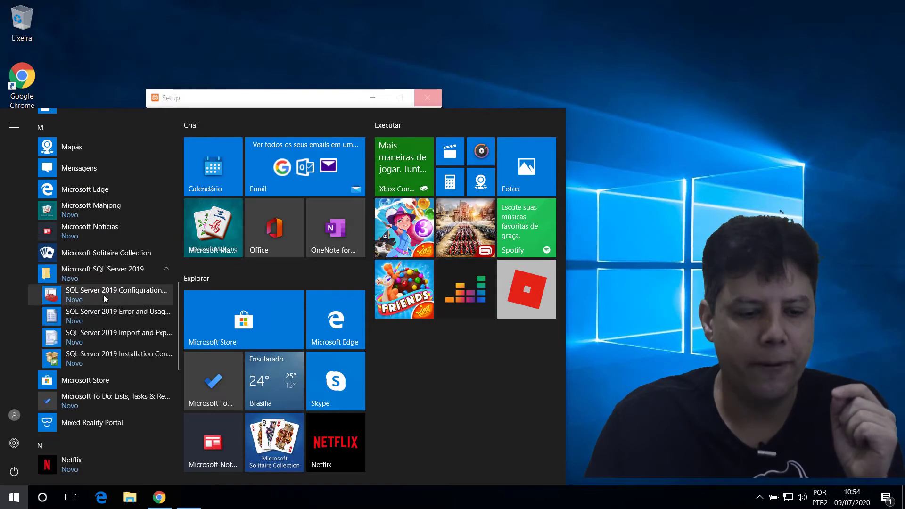
left_click(103, 295)
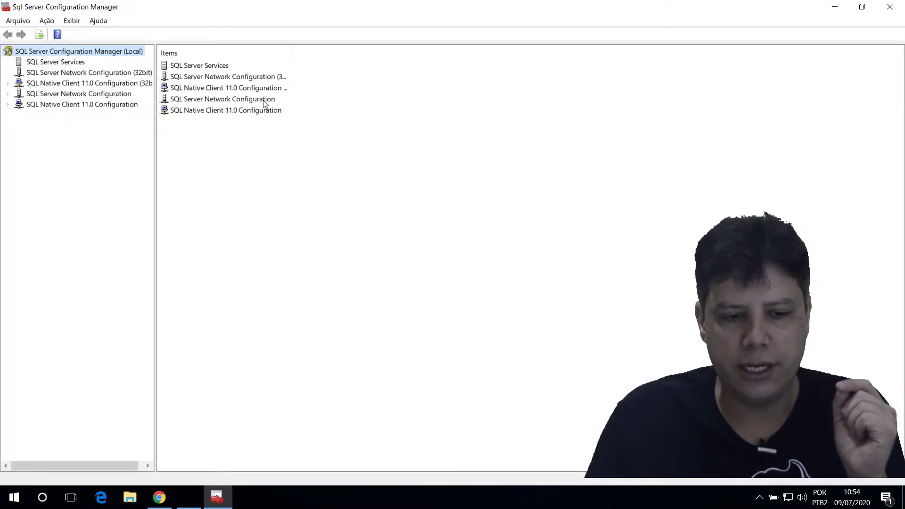
Step: Restore the window and show Protocols for MSSQLSERVER under SQL Server Network Configuration
double_click(269, 12)
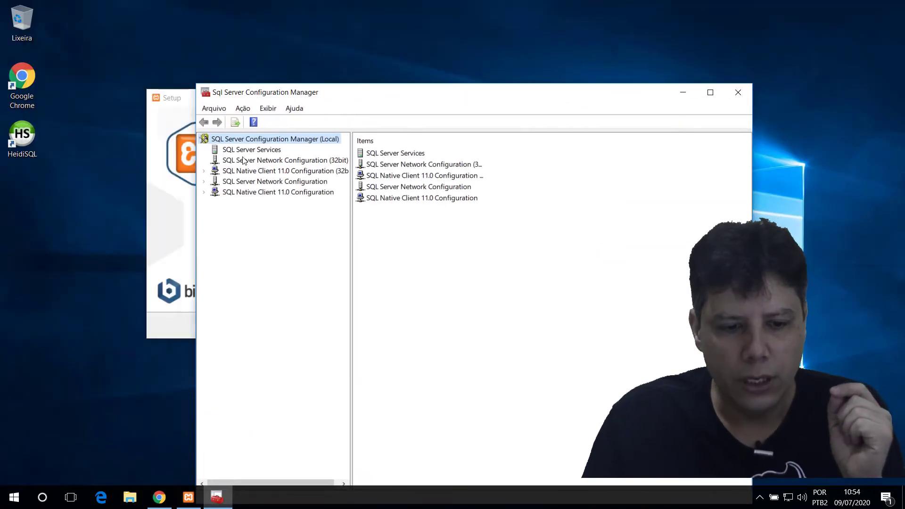
double_click(251, 183)
left_click(260, 194)
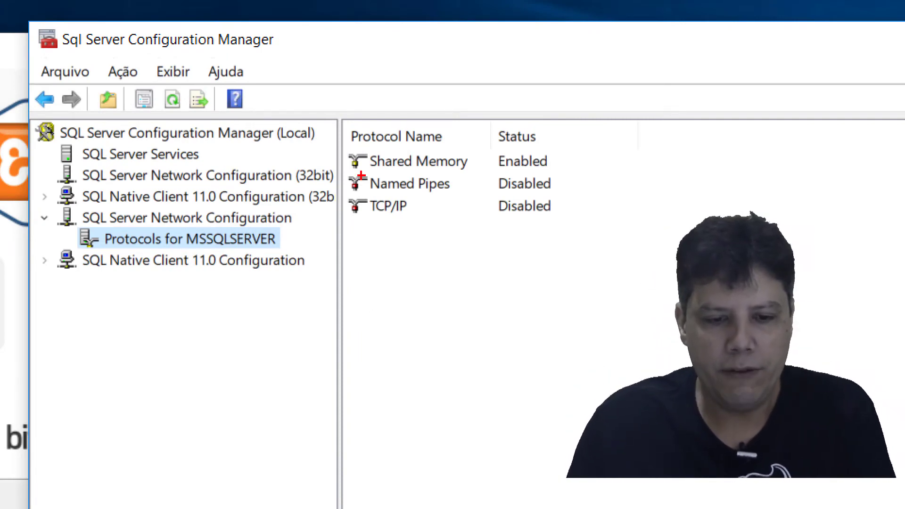
Step: Outline the protocol list, TCP/IP and Shared Memory rows in red, then select TCP/IP
mouse_move(342, 126)
left_mouse_down()
mouse_move(505, 250)
mouse_move(599, 235)
left_mouse_up()
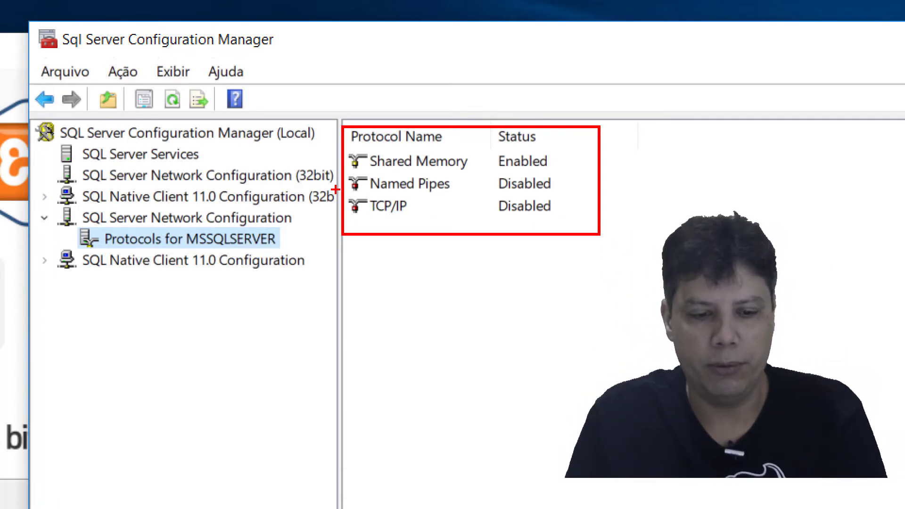
left_click_drag(375, 208, 582, 220)
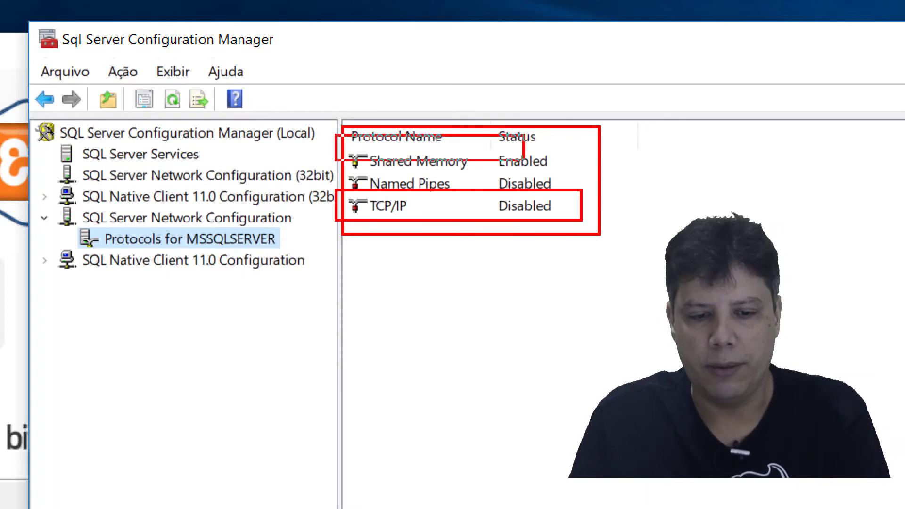
left_click_drag(524, 160, 577, 176)
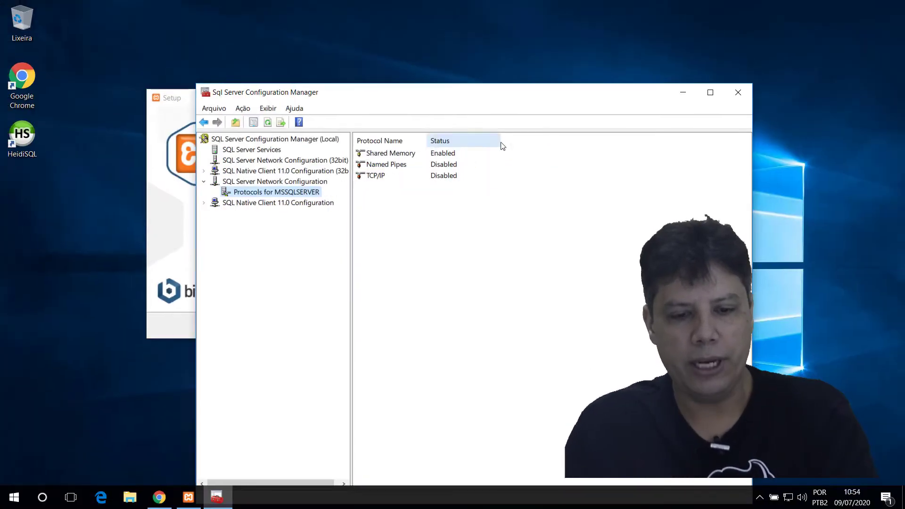
left_click(369, 177)
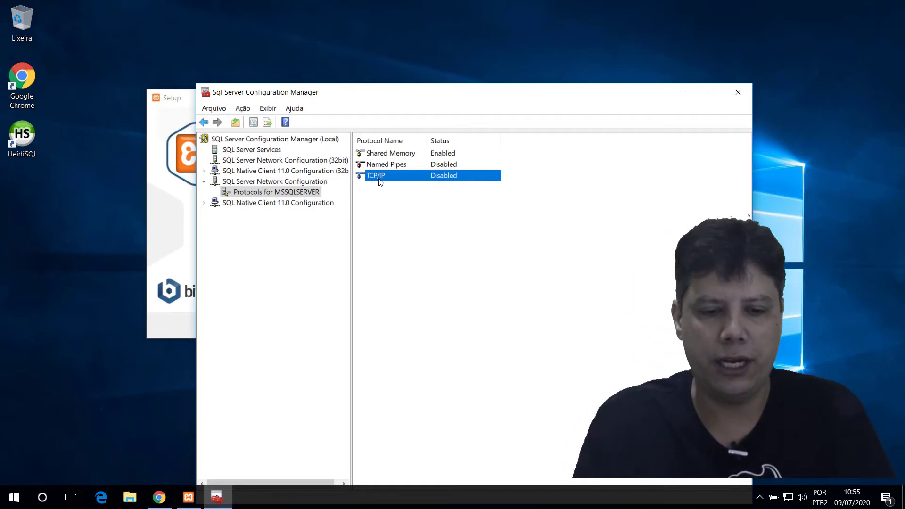
Step: Review the TCP/IP properties' IP address settings and close the dialog with OK
double_click(379, 180)
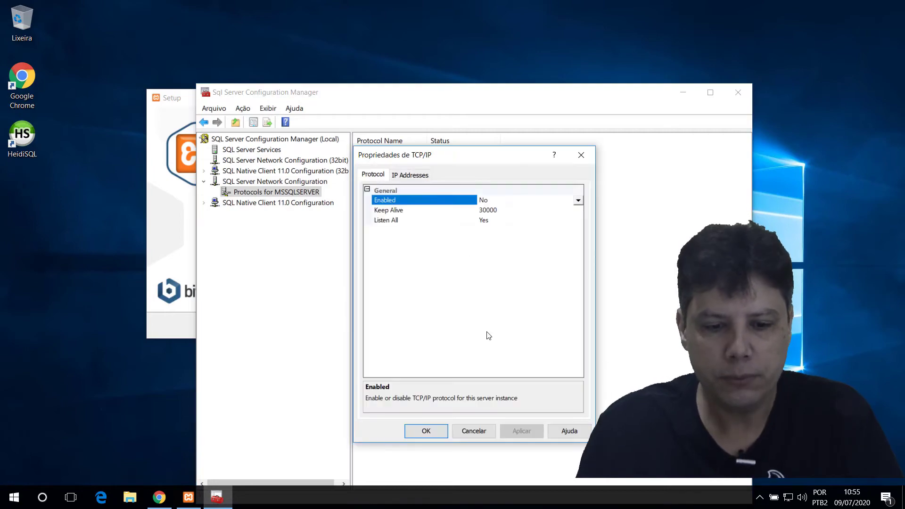
left_click(408, 177)
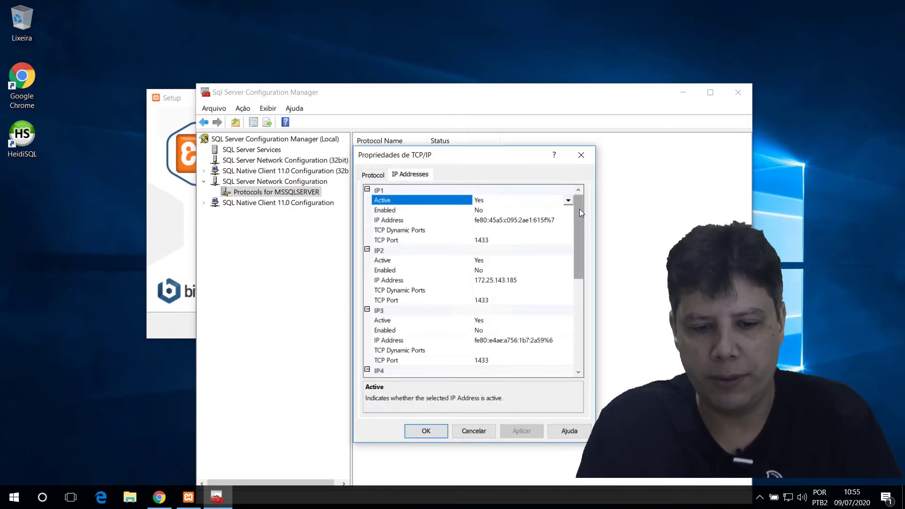
left_click_drag(578, 208, 506, 373)
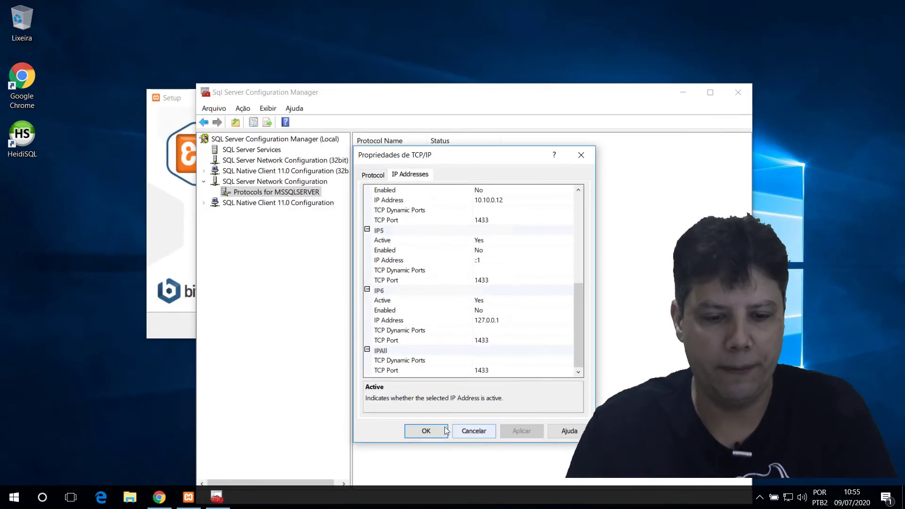
left_click(420, 430)
Step: Enable TCP/IP, acknowledge the service restart warning and view the SQL Server Services list
right_click(381, 176)
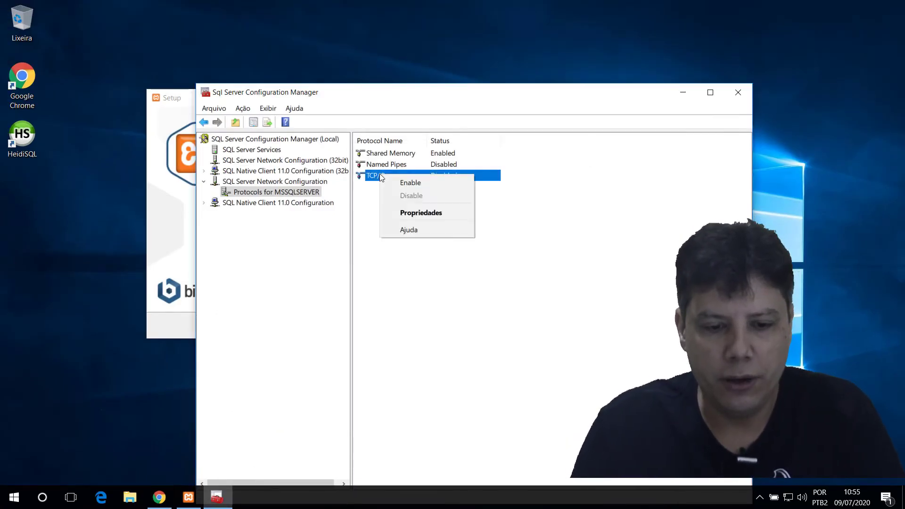
left_click(413, 182)
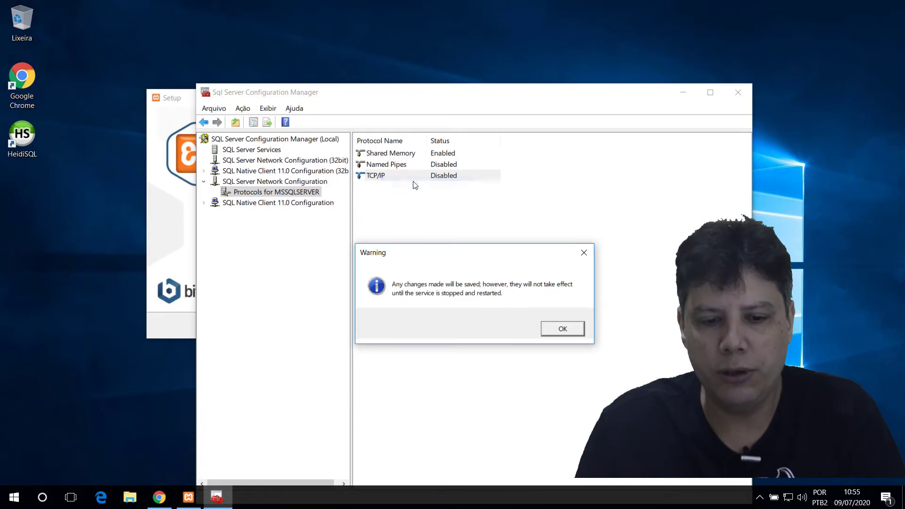
left_click(561, 329)
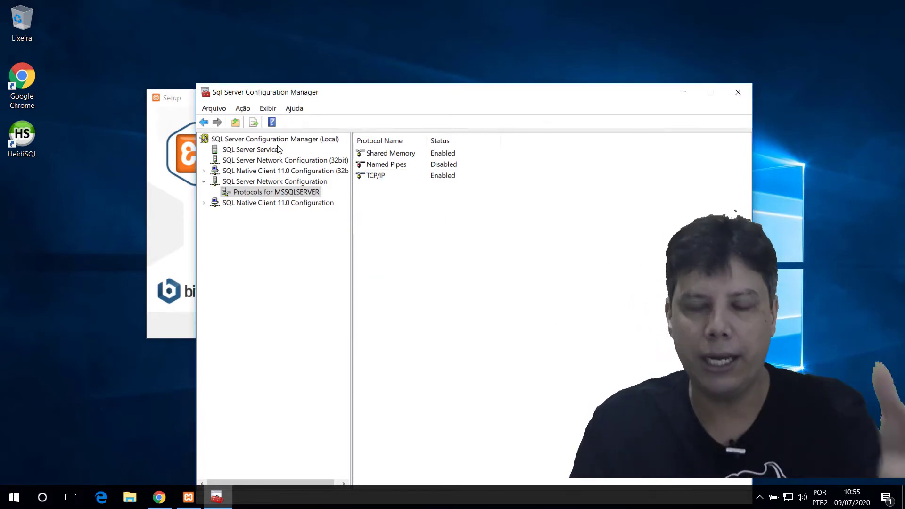
left_click(250, 151)
Step: Restart the SQL Server (MSSQLSERVER) service, then bring the XAMPP Setup wizard forward
left_click(402, 167)
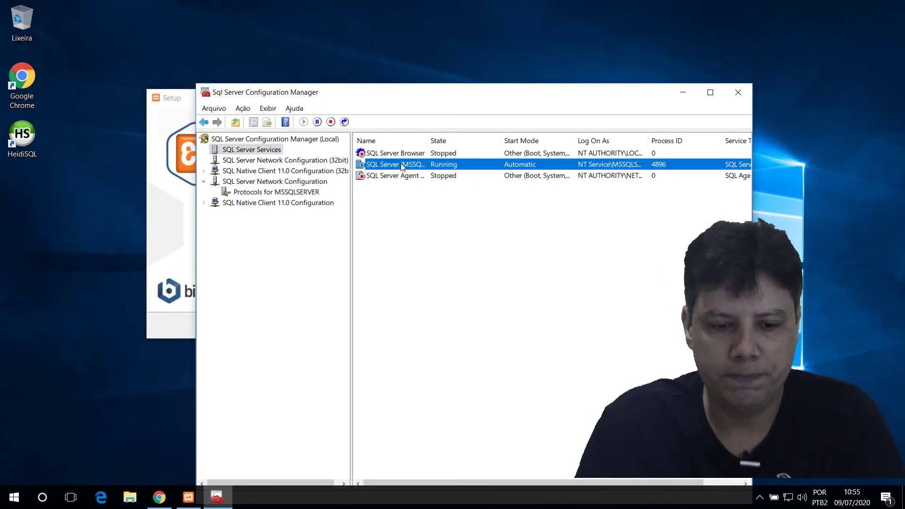
right_click(401, 166)
left_click(437, 228)
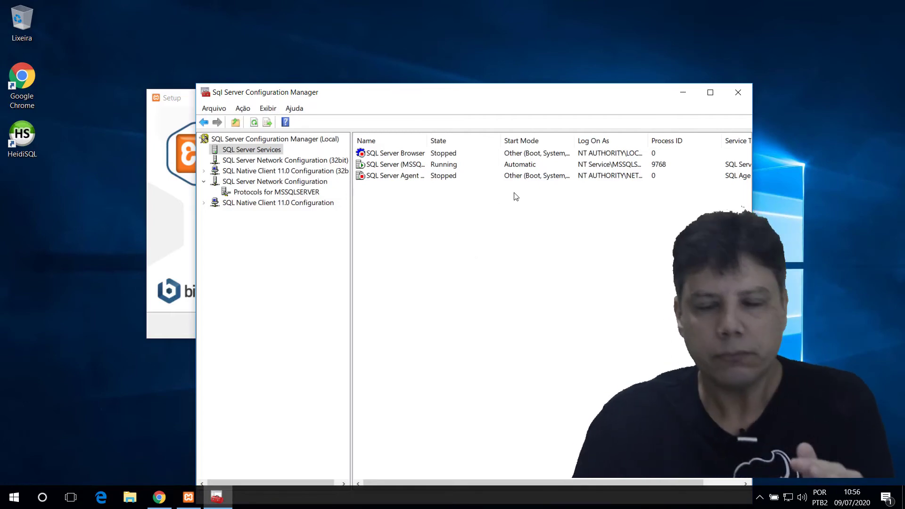
left_click(173, 258)
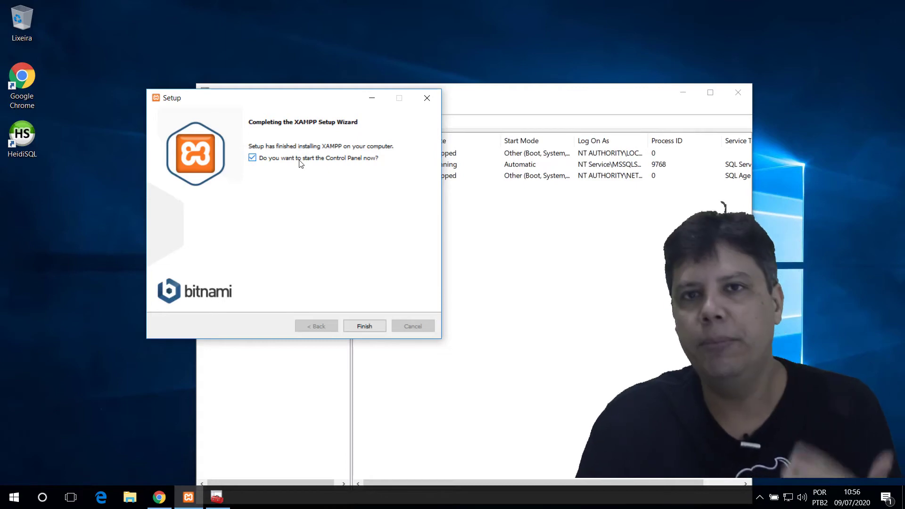
Step: Finish XAMPP setup, start the MySQL and Apache modules, and open MySQL's phpMyAdmin admin page
left_click(370, 327)
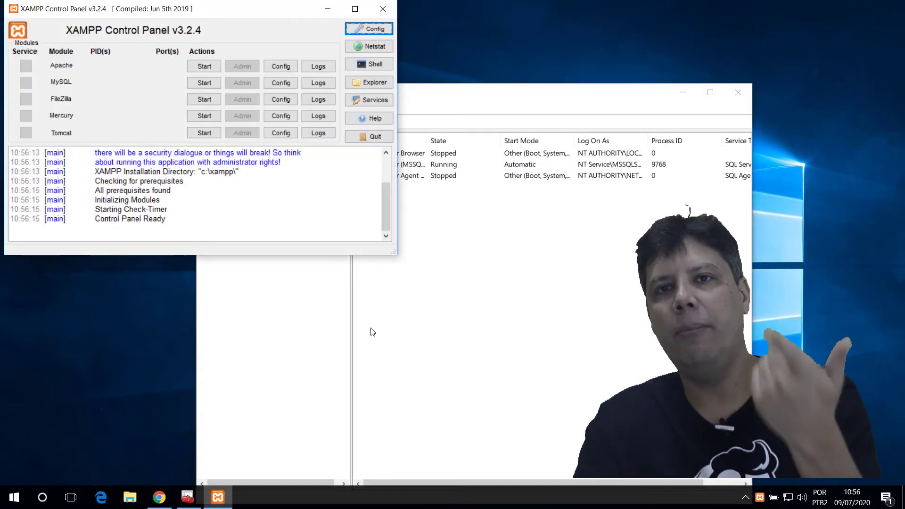
left_click_drag(232, 10, 626, 207)
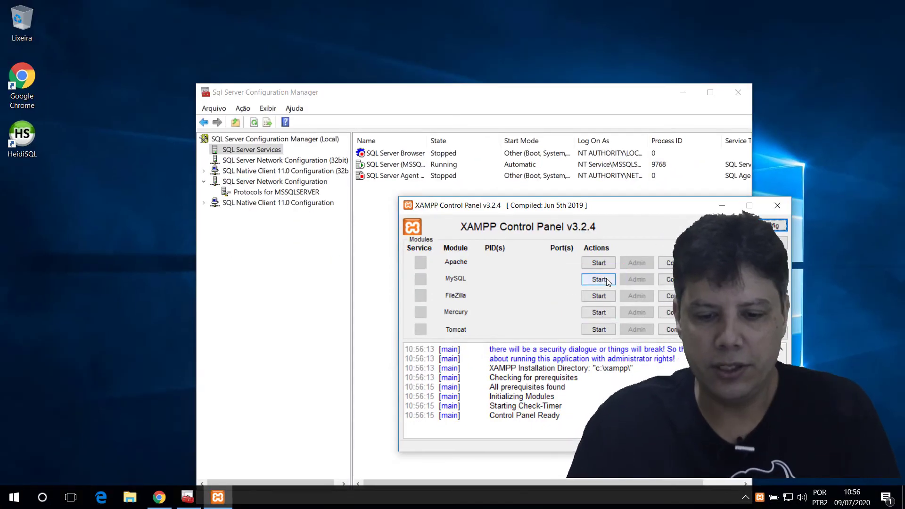
left_click(598, 279)
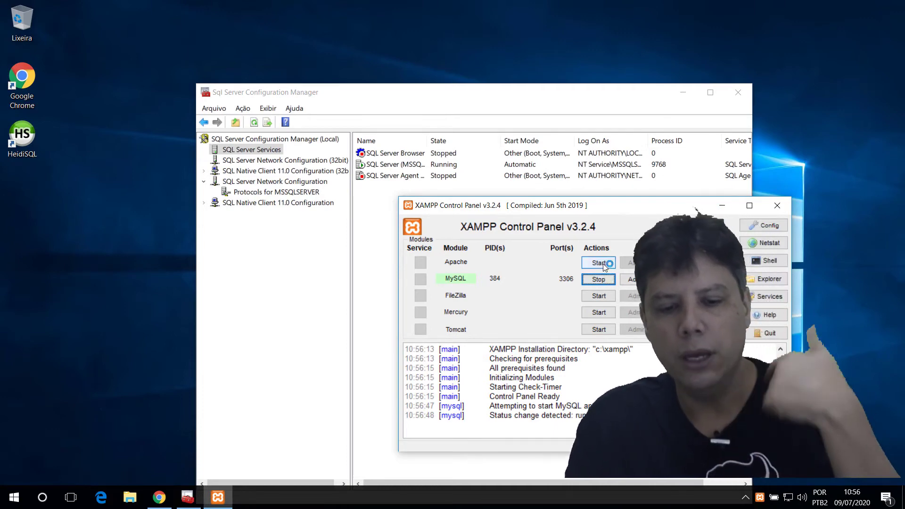
left_click(604, 266)
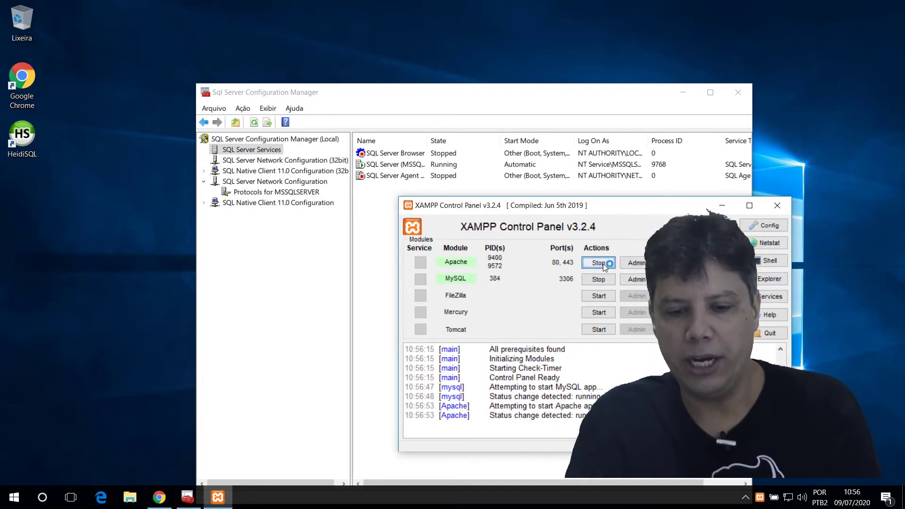
left_click(632, 280)
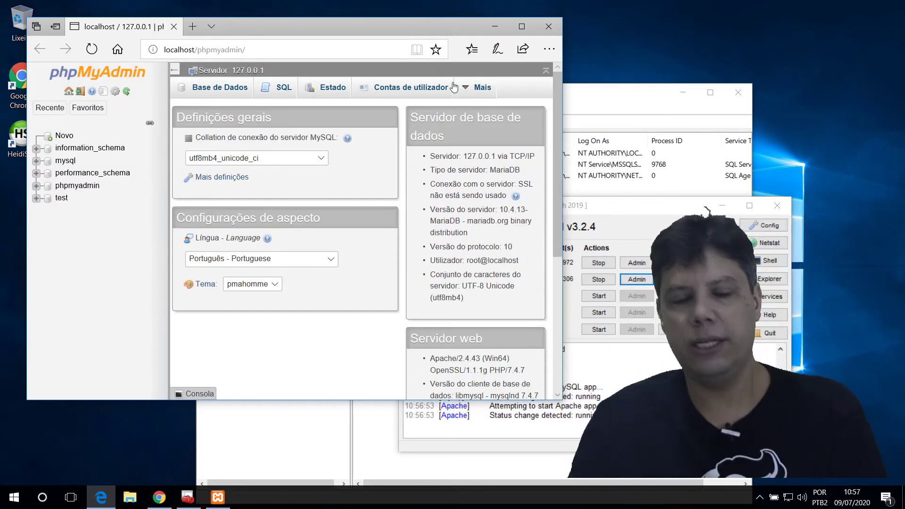
Step: Close the phpMyAdmin browser window and highlight the port=3306 line in my.ini
left_click_drag(347, 28, 528, 44)
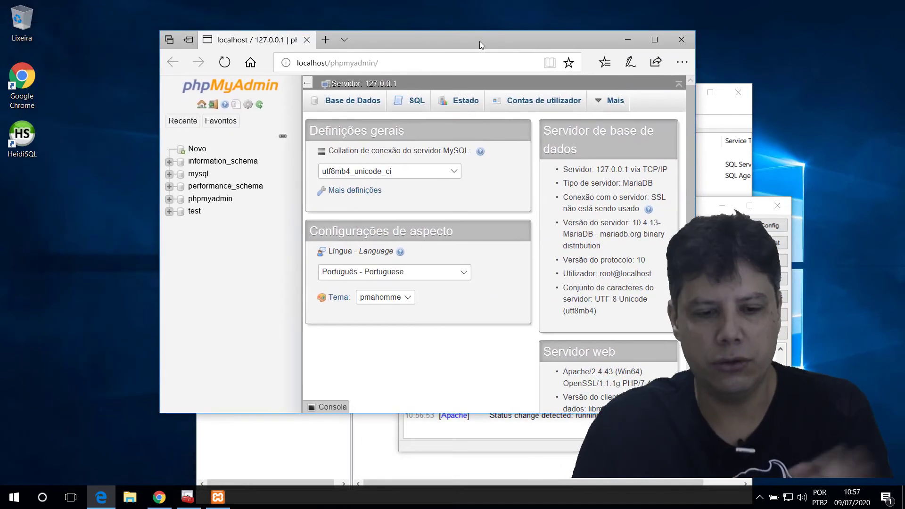
left_click(681, 40)
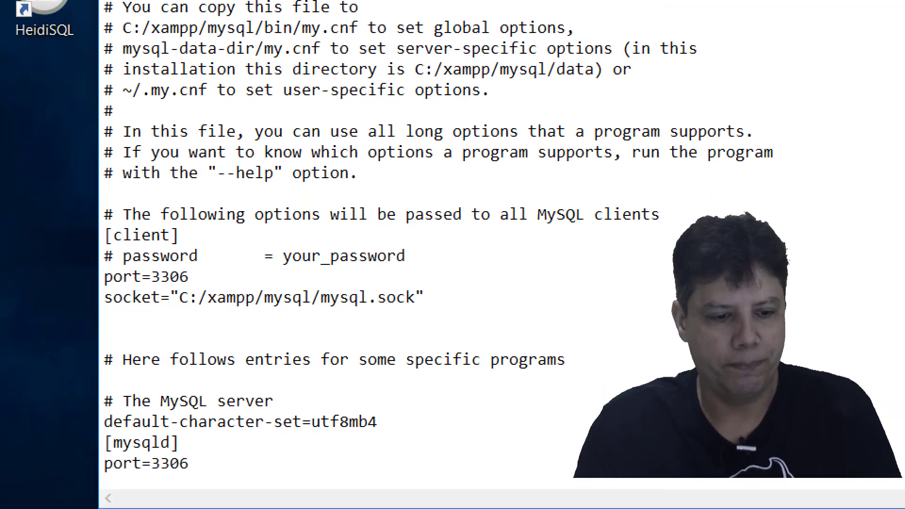
mouse_move(90, 260)
left_mouse_down()
mouse_move(138, 287)
mouse_move(202, 288)
left_mouse_up()
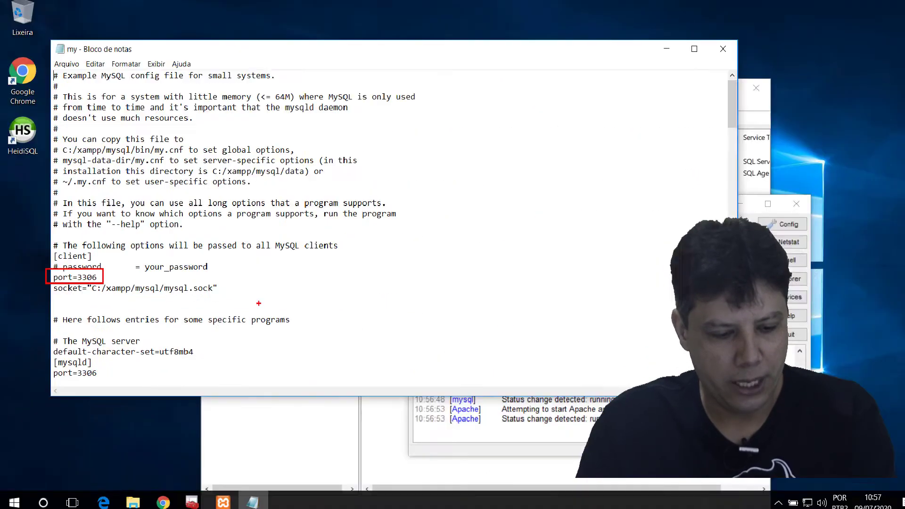
Step: Box the commented-out # bind-address="127.0.0.1" line further down my.ini
scroll(428, 349, "down", 6)
scroll(279, 269, "down", 4)
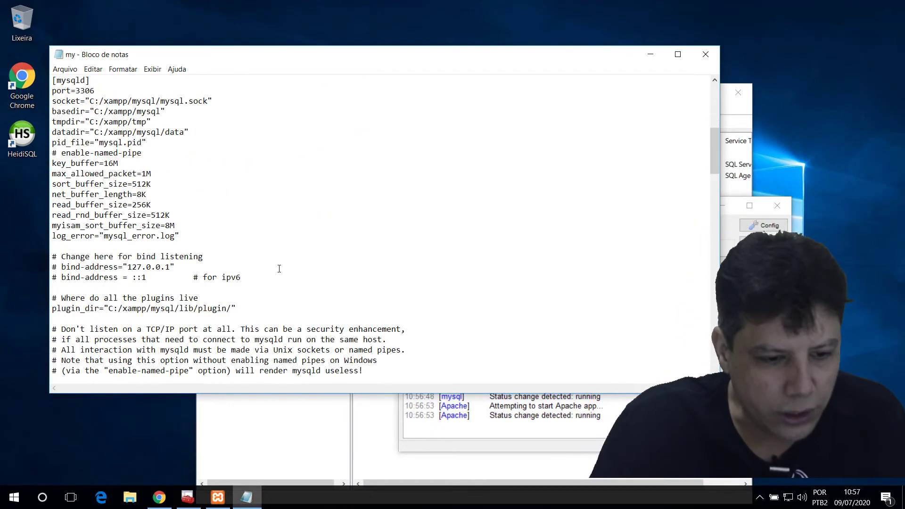
scroll(306, 266, "down", 5)
scroll(280, 221, "up", 1)
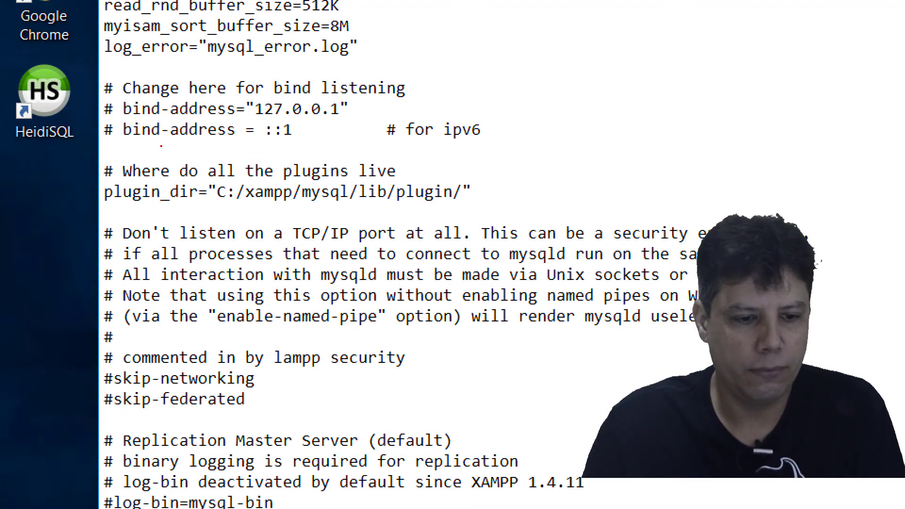
mouse_move(103, 90)
left_mouse_down()
mouse_move(258, 124)
mouse_move(358, 123)
left_mouse_up()
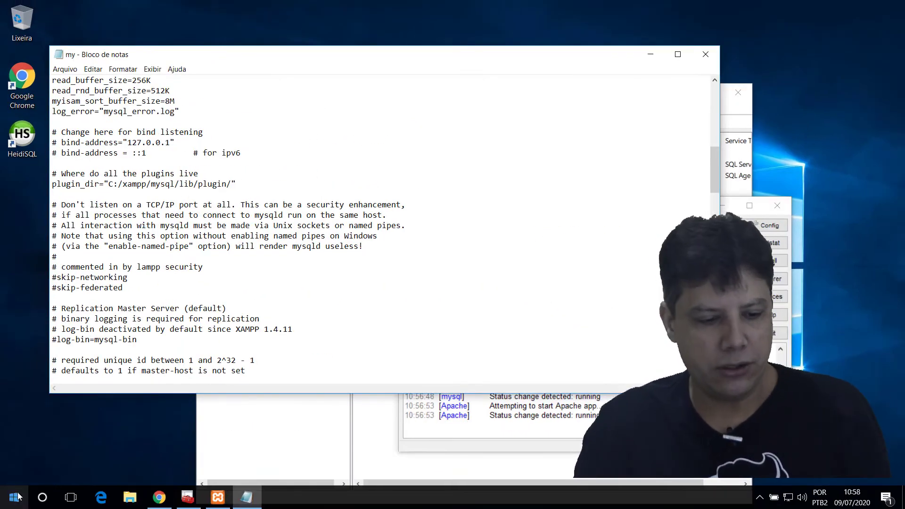
left_click(15, 497)
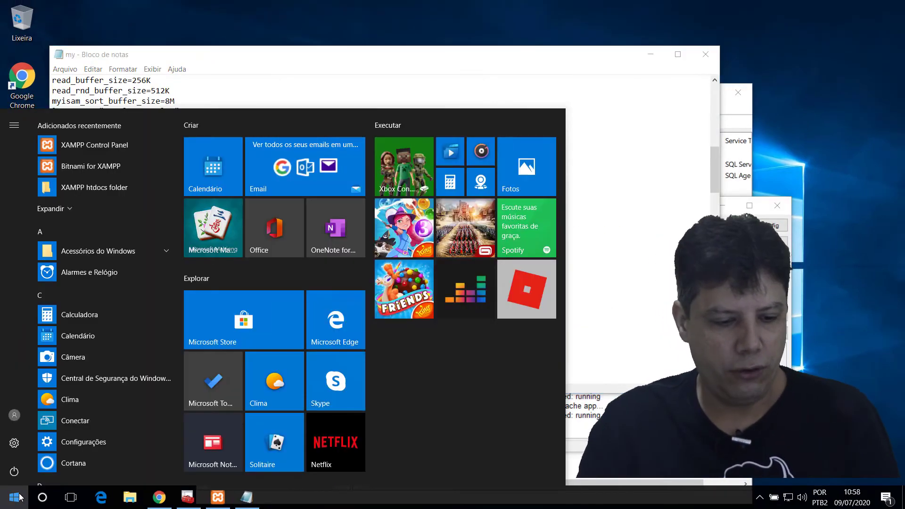
type("Painel")
left_click(79, 181)
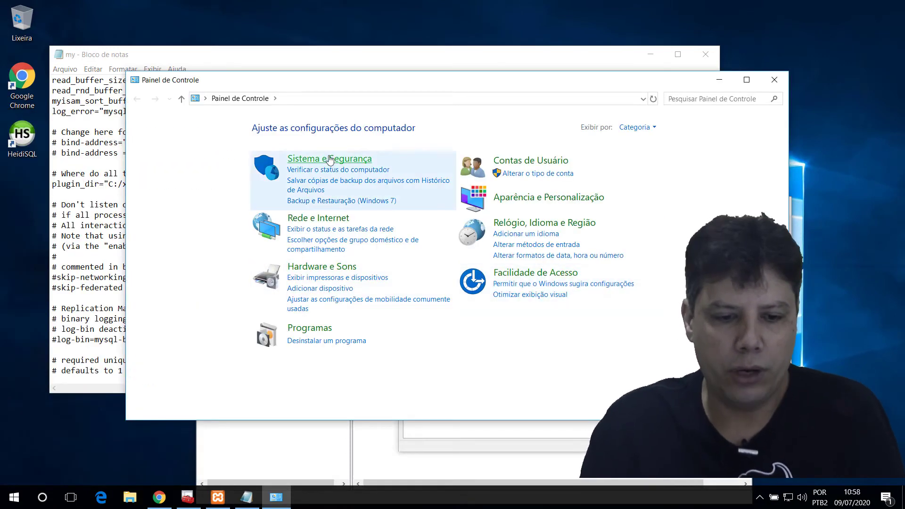
left_click(330, 160)
left_click(306, 169)
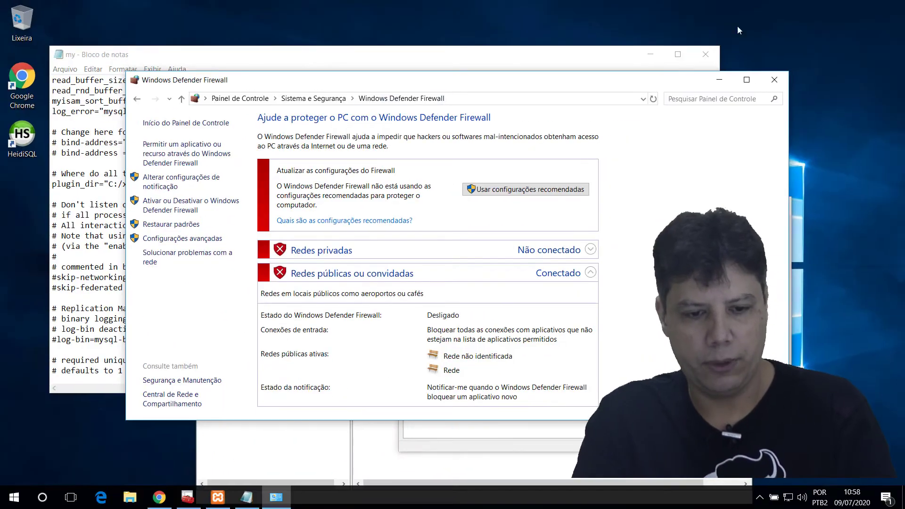
left_click(776, 78)
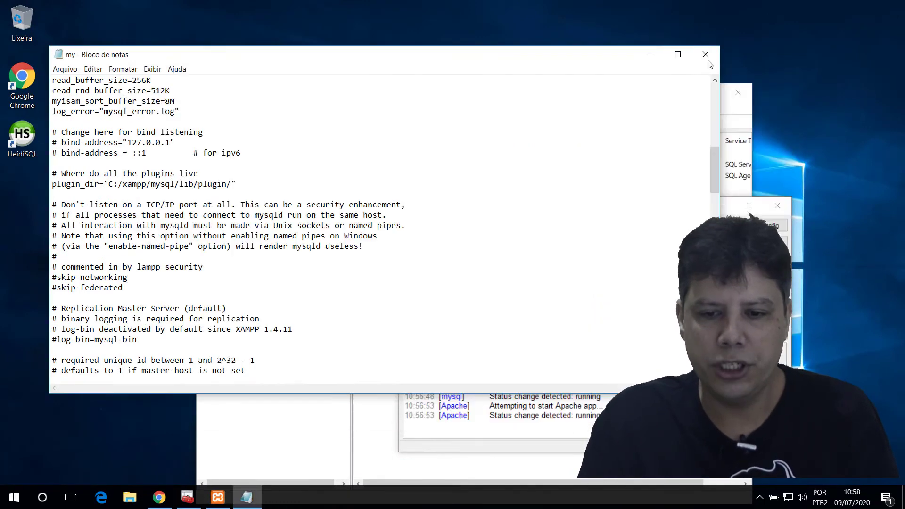
Step: Close Notepad, the XAMPP Control Panel and SQL Server Configuration Manager, launching HeidiSQL
left_click(706, 55)
left_click(32, 141)
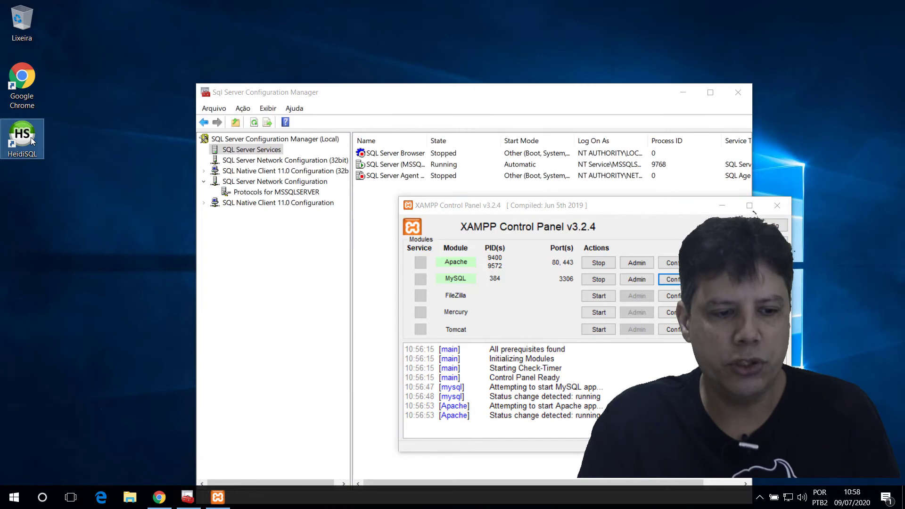
double_click(32, 140)
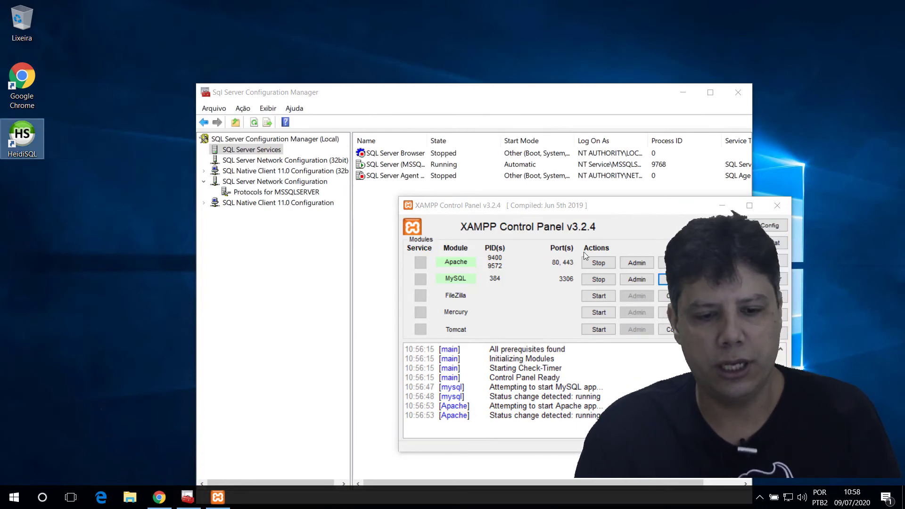
left_click(778, 206)
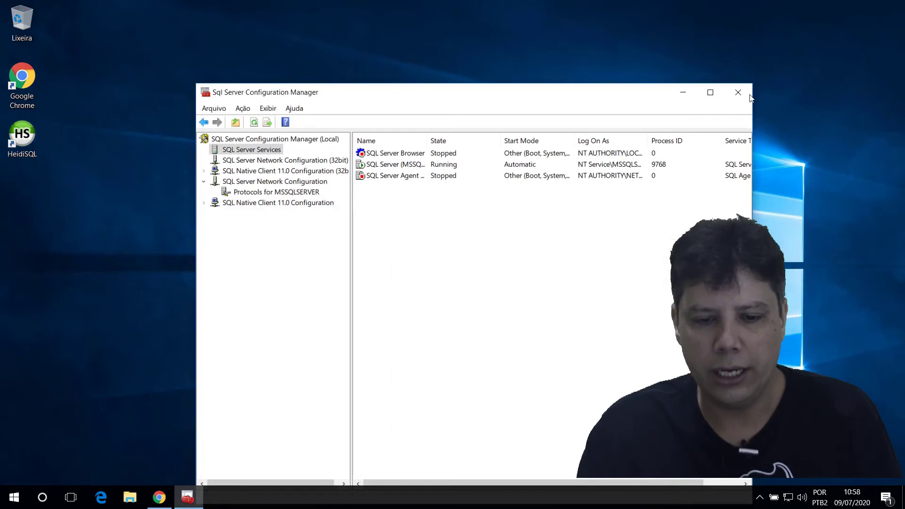
key("alt+F4")
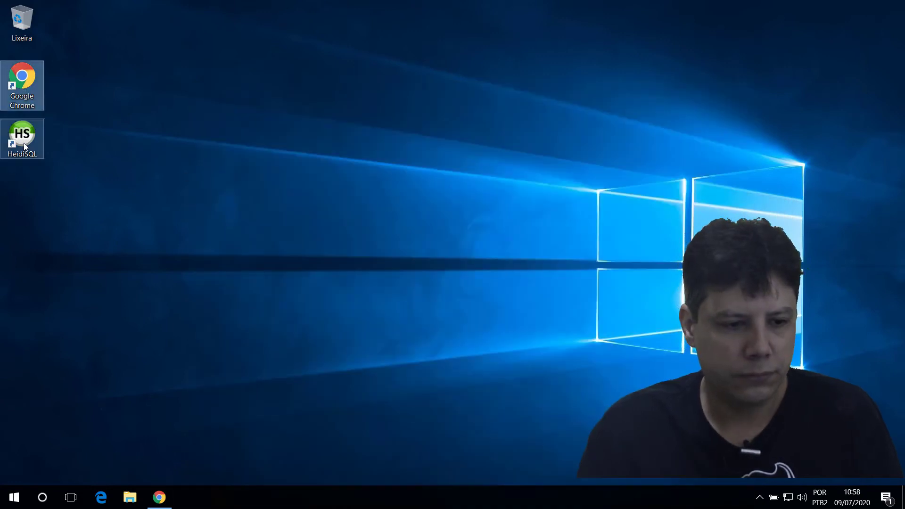
Step: Run HeidiSQL as administrator, minimize Chrome, and close the duplicate session manager dialogs
right_click(25, 146)
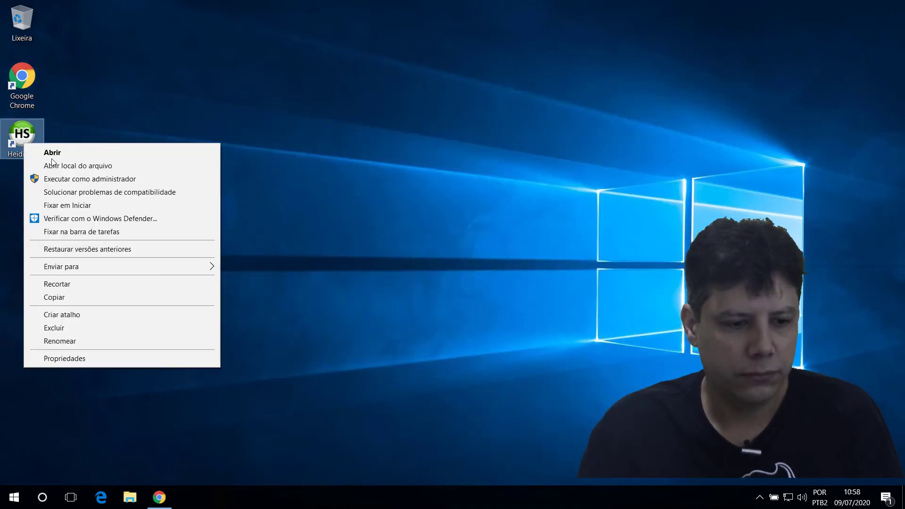
left_click(65, 179)
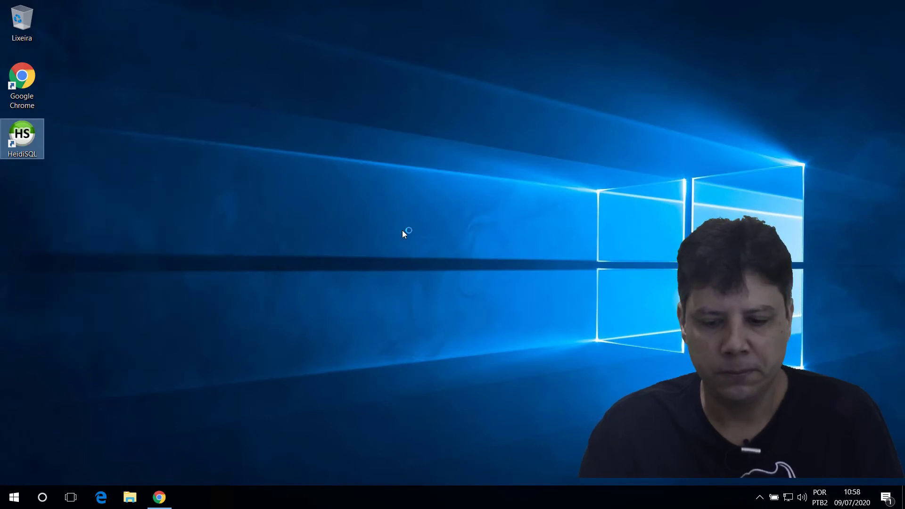
left_click(151, 503)
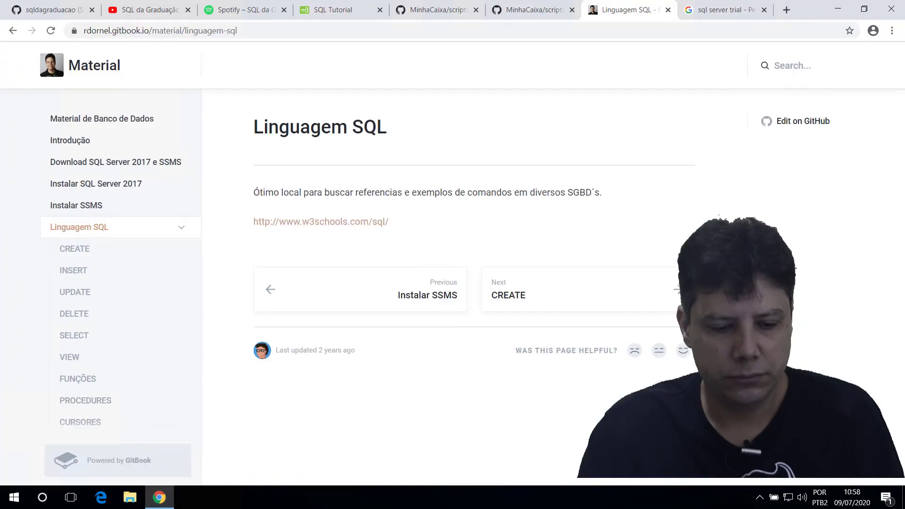
left_click(838, 8)
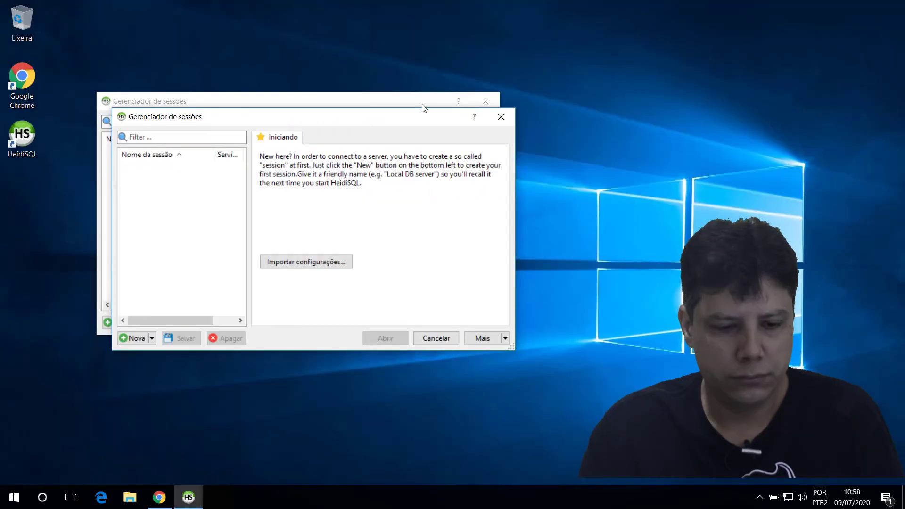
left_click(502, 118)
left_click(486, 101)
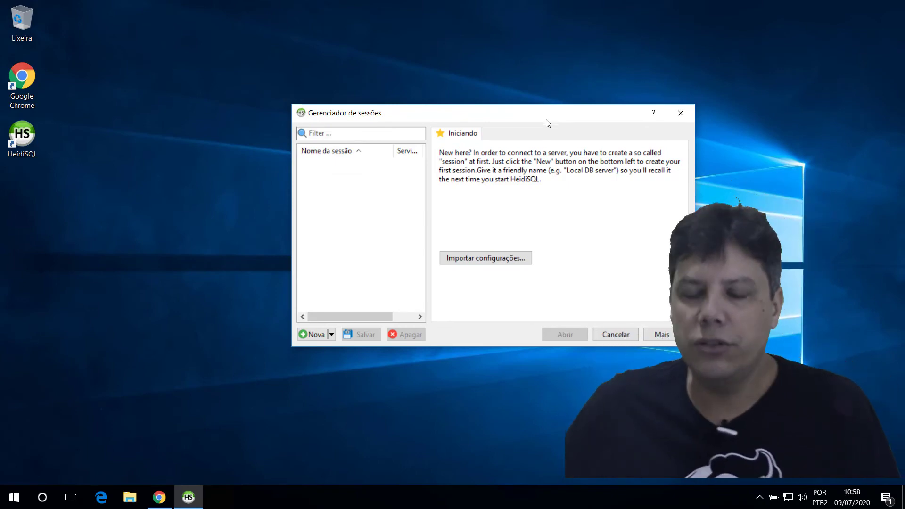
Step: Create a new session keeping MySQL (TCP/IP), host 127.0.0.1, user root, port 3306
left_click(312, 335)
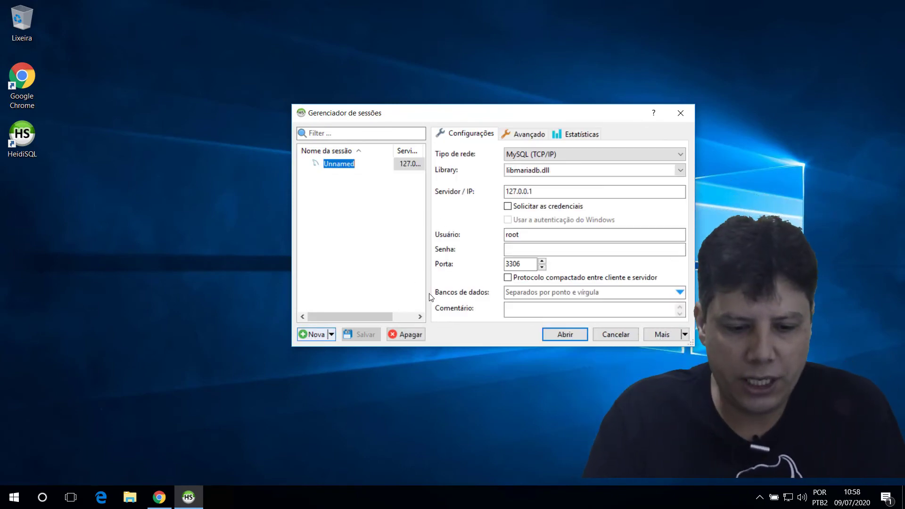
left_click(584, 155)
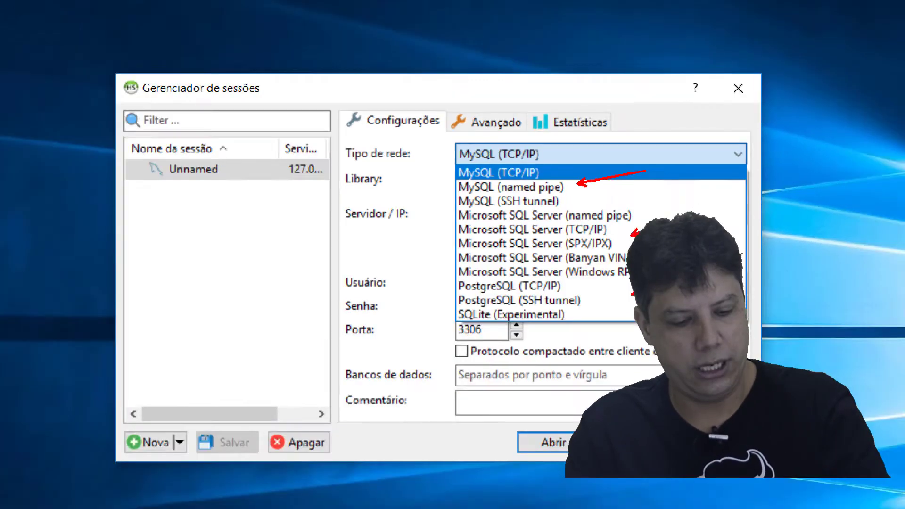
left_click(528, 177)
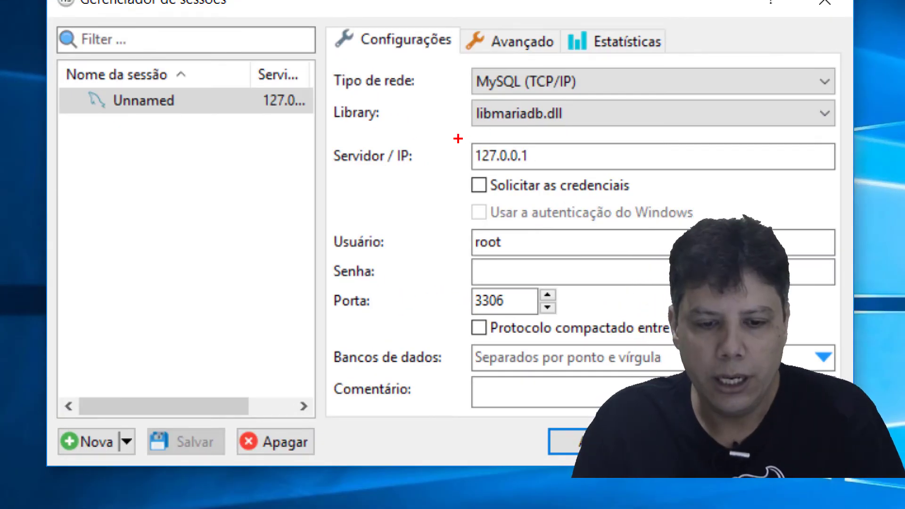
left_click_drag(457, 139, 574, 167)
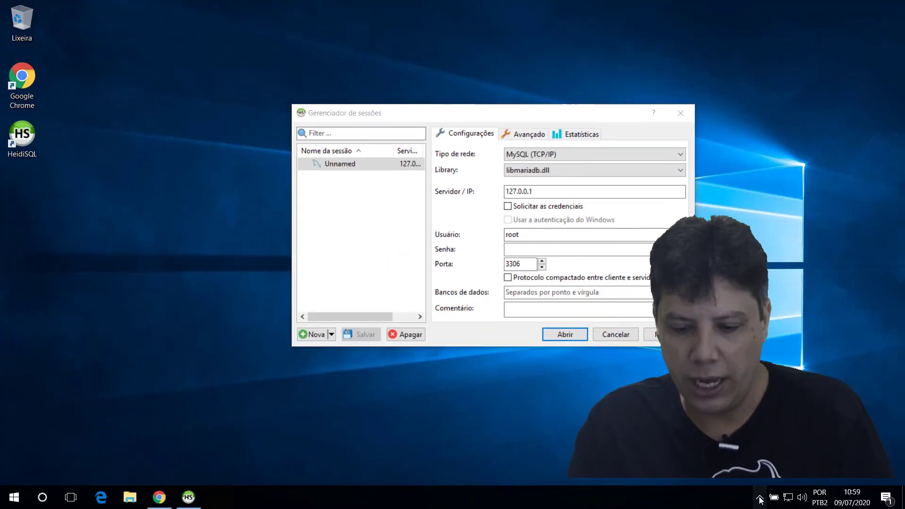
Step: Check the XAMPP Control Panel from the tray, then open the session to MariaDB
left_click(760, 499)
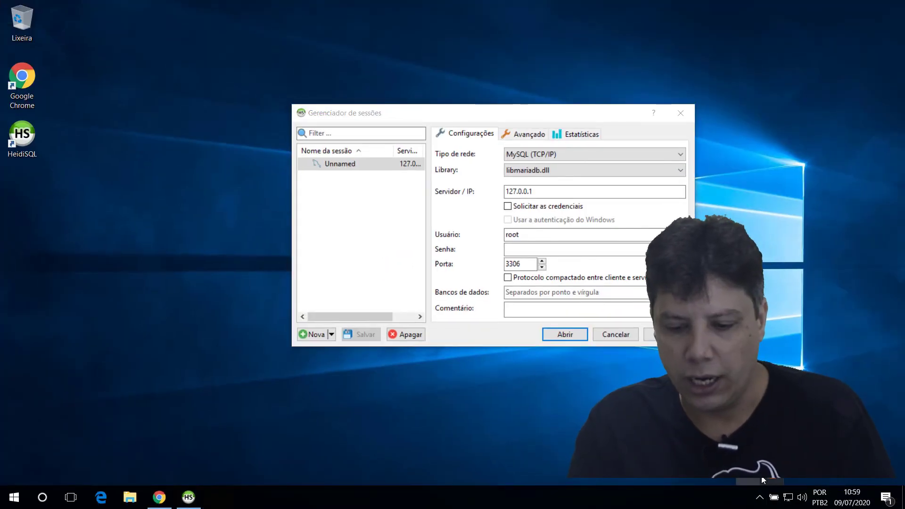
double_click(768, 478)
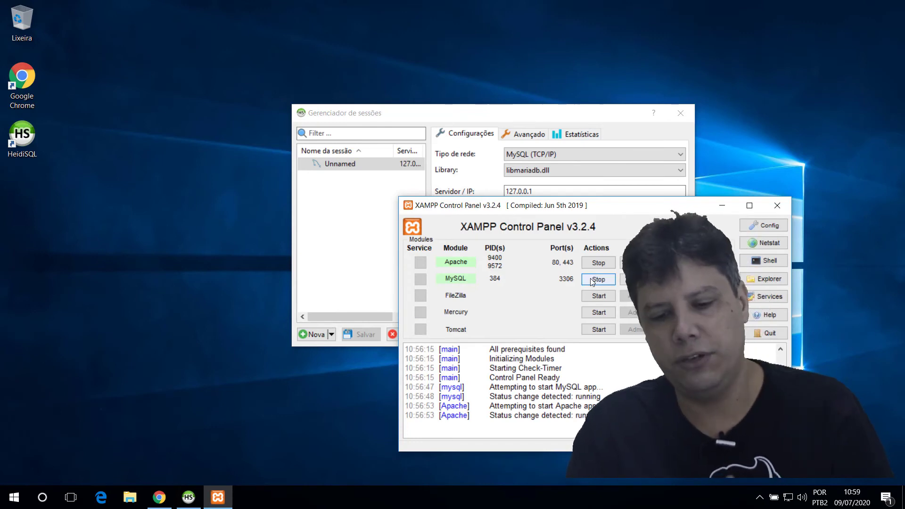
left_click(466, 113)
left_click(552, 250)
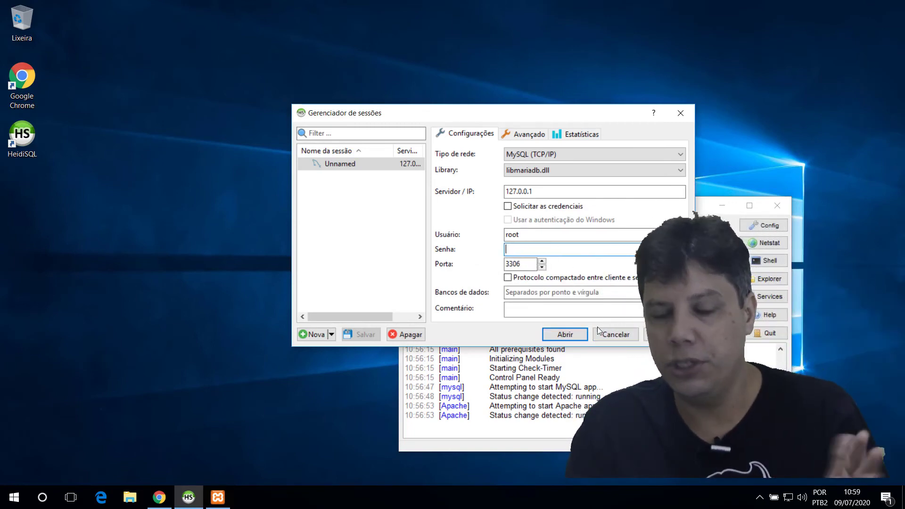
left_click(567, 336)
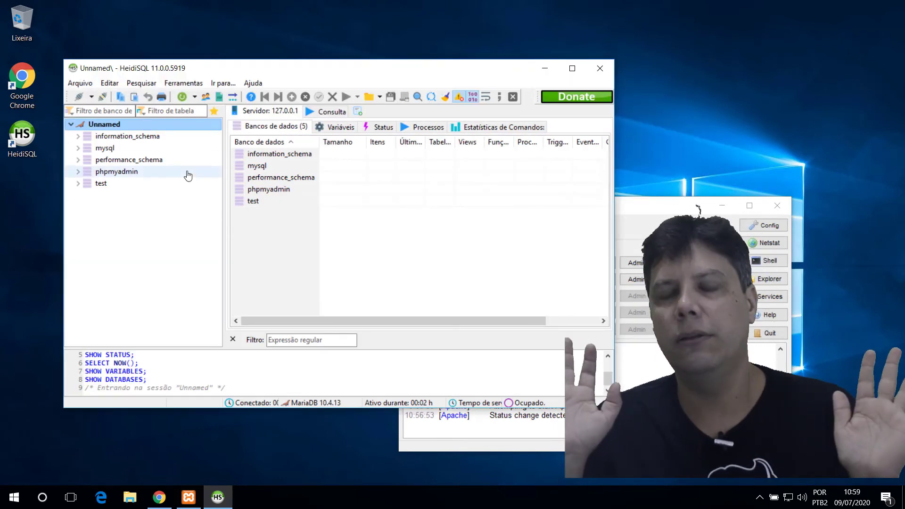
Step: In Chrome's MinhaCaixa scripts tab, open the MySQL folder
left_click(160, 499)
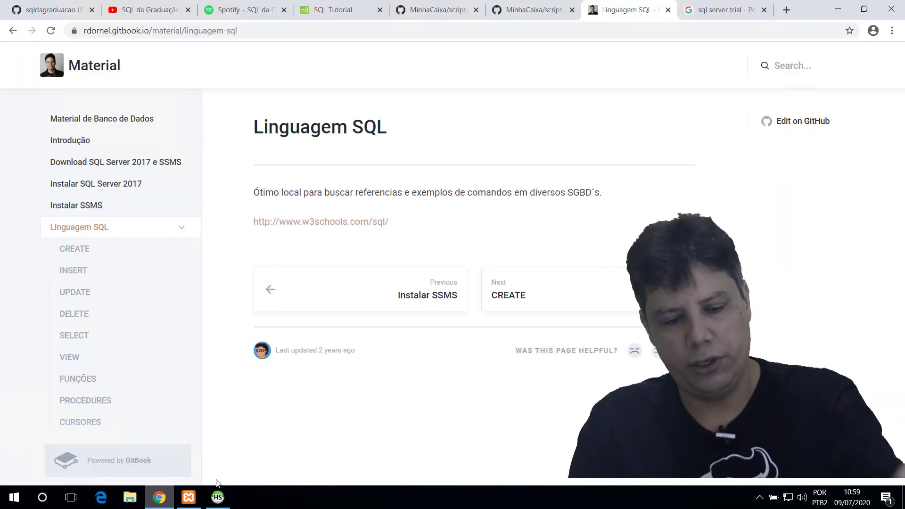
left_click(532, 9)
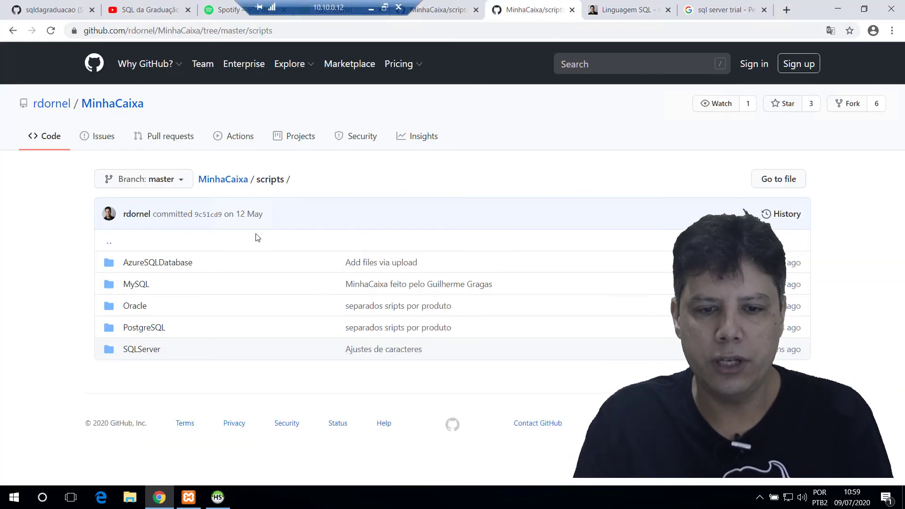
left_click(138, 284)
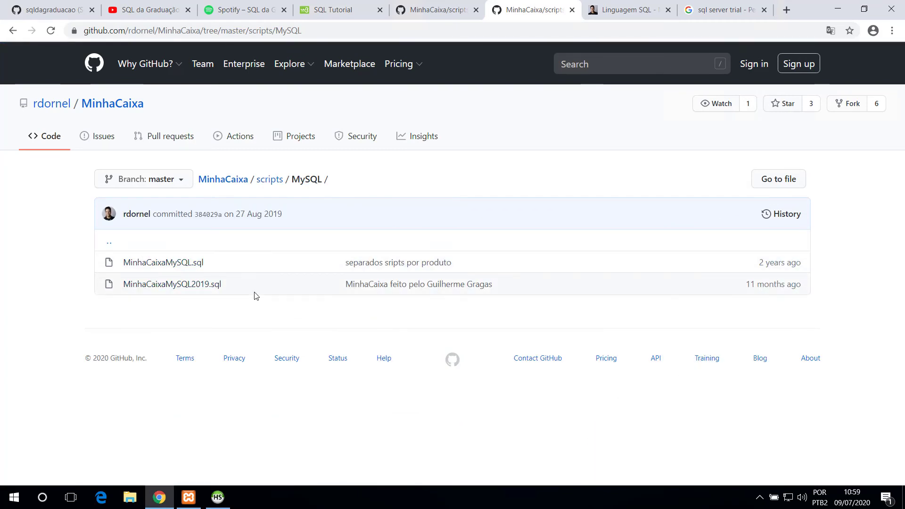
Step: From Arquivo, open the Session manager and add a Microsoft SQL Server (TCP/IP) session
left_click(838, 9)
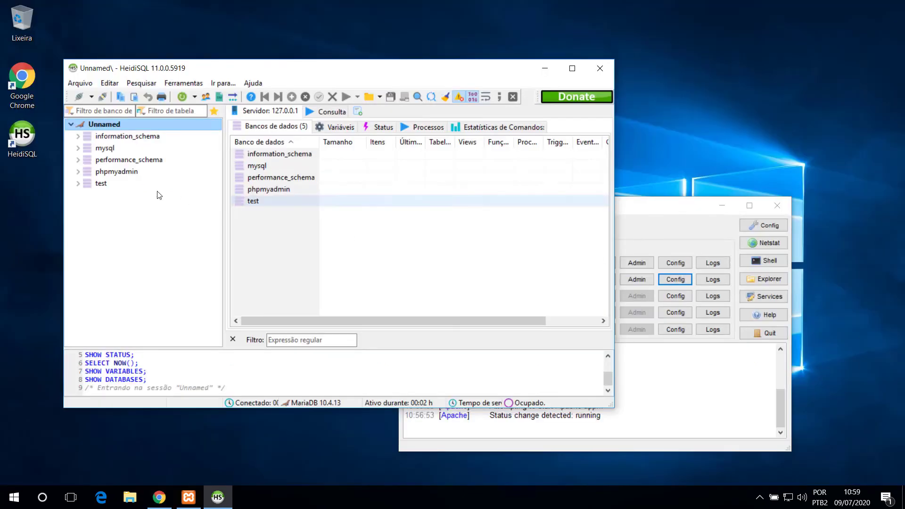
left_click(80, 83)
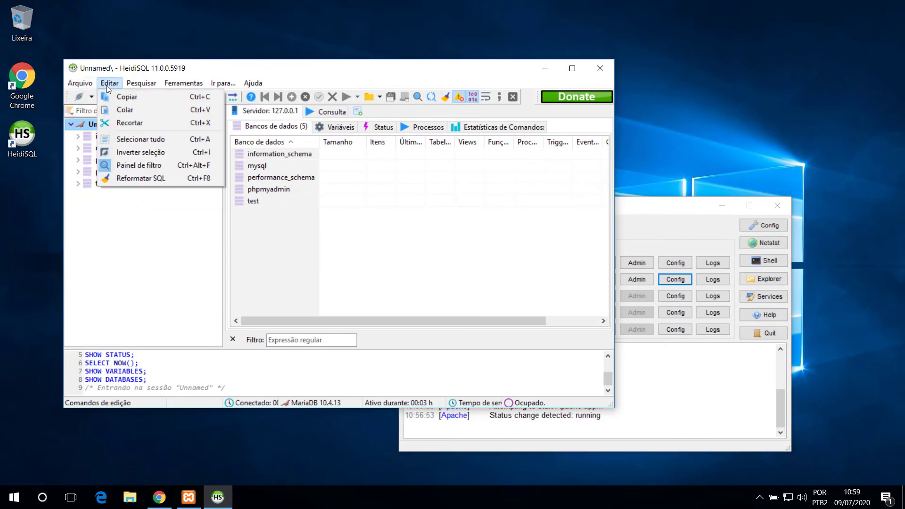
left_click(95, 96)
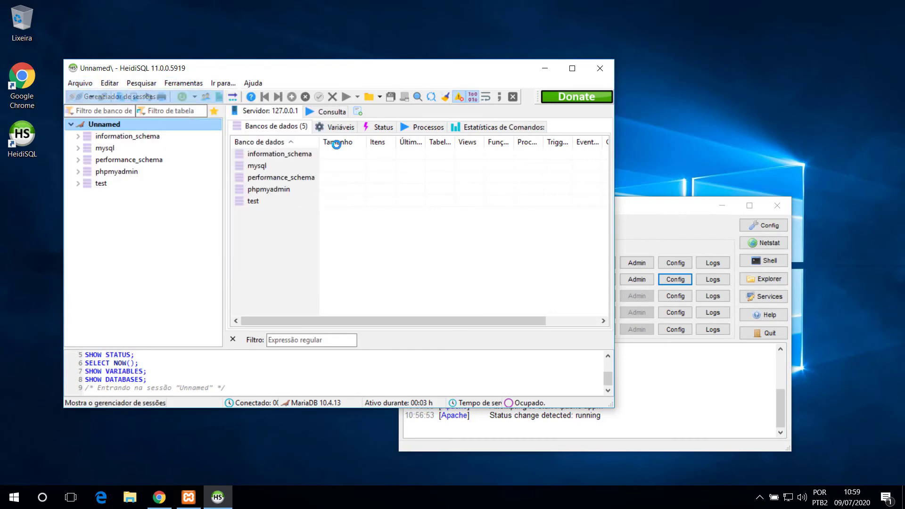
left_click(314, 337)
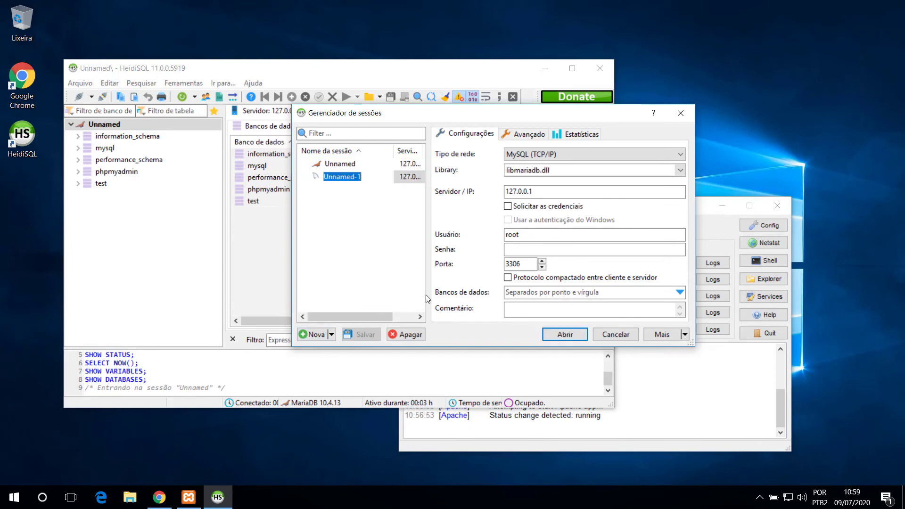
left_click(564, 154)
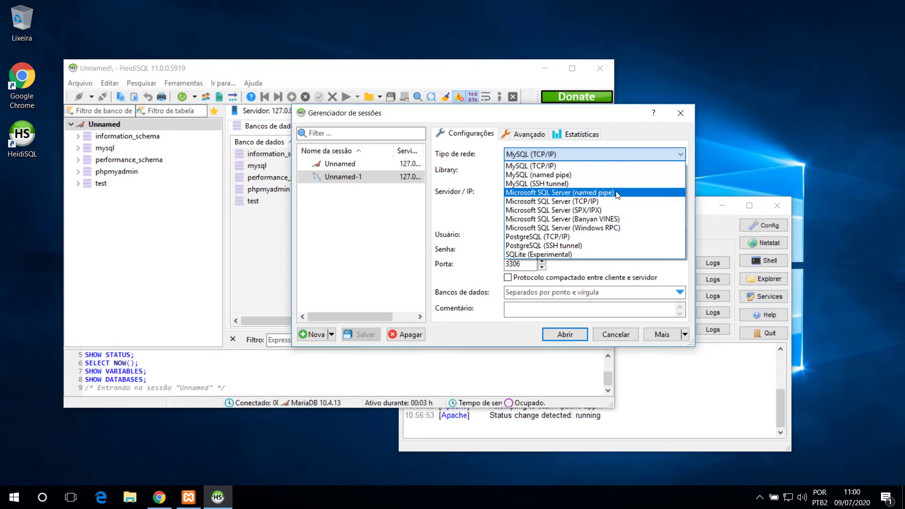
left_click(604, 203)
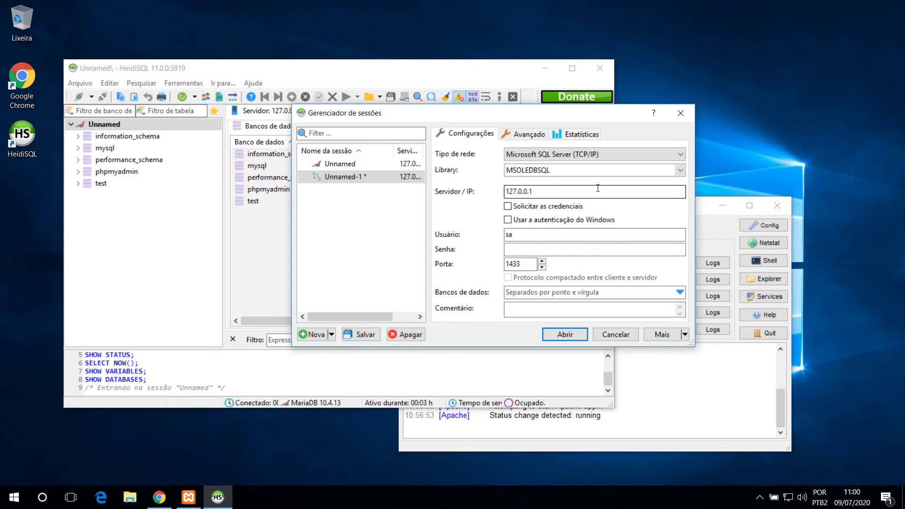
Step: Try connecting via Microsoft SQL Server (named pipe), keeping the MSOLEDBSQL client library
left_click(636, 153)
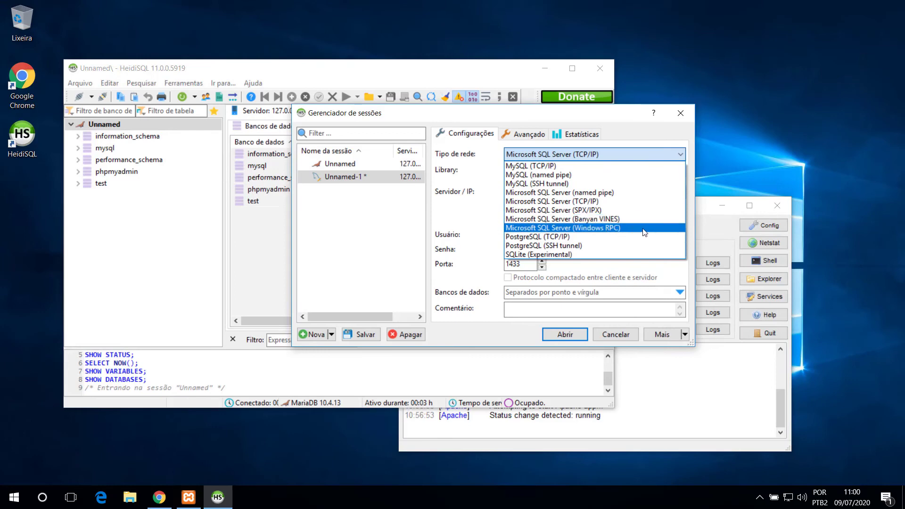
left_click(597, 193)
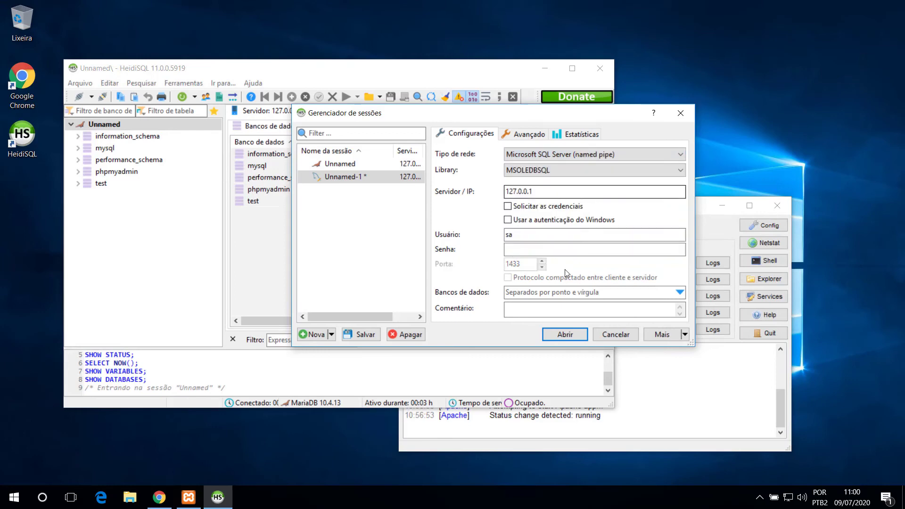
left_click(567, 333)
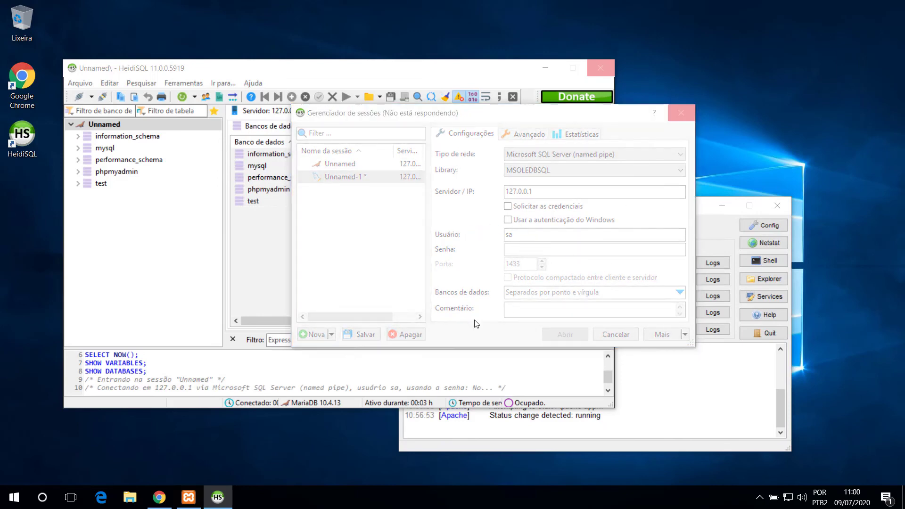
left_click(644, 174)
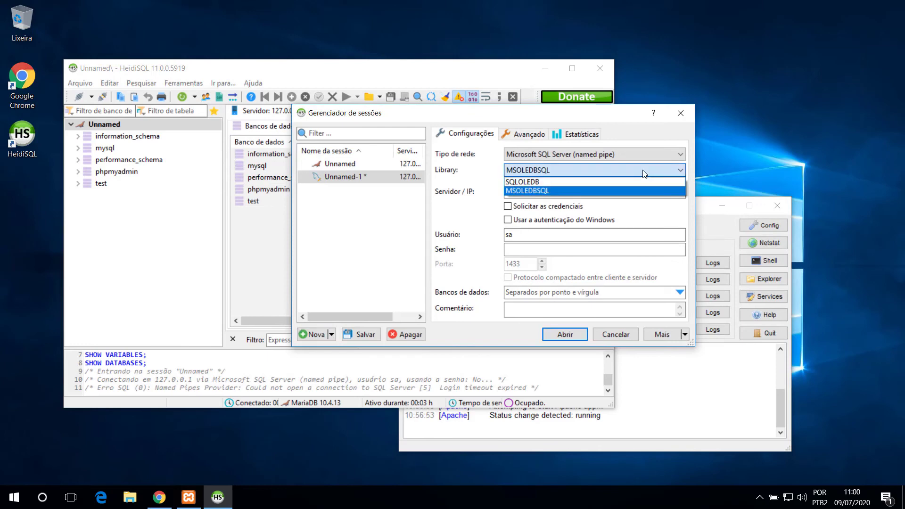
left_click(644, 173)
Step: Switch back to TCP/IP with MSOLEDBSQL, enter the sa password, and connect
left_click(655, 155)
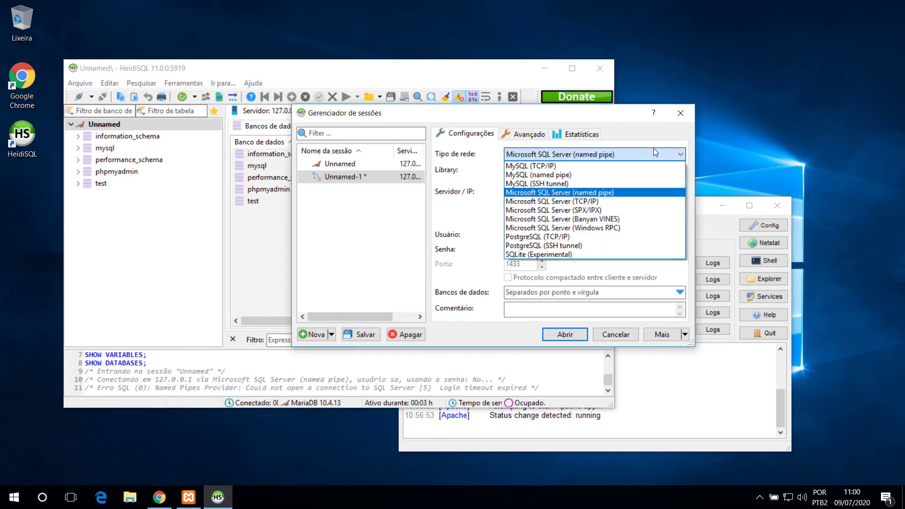
left_click(602, 201)
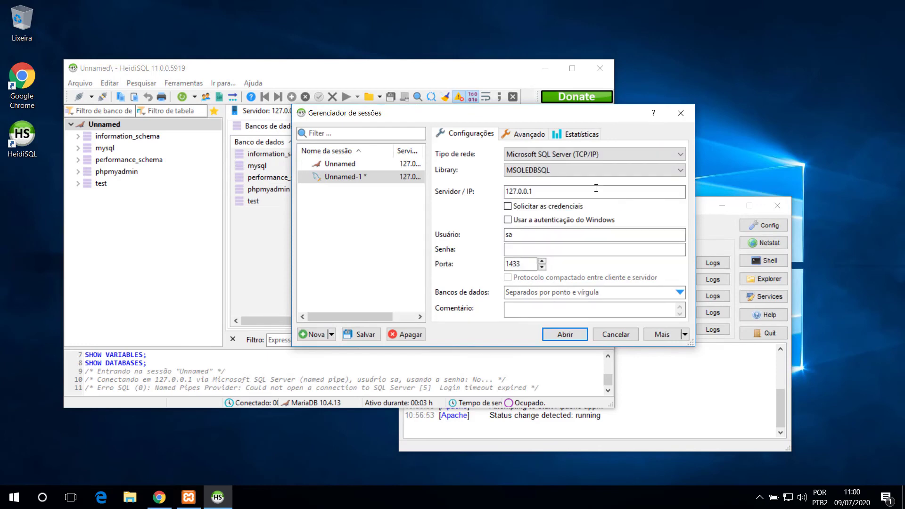
left_click(522, 170)
left_click(523, 192)
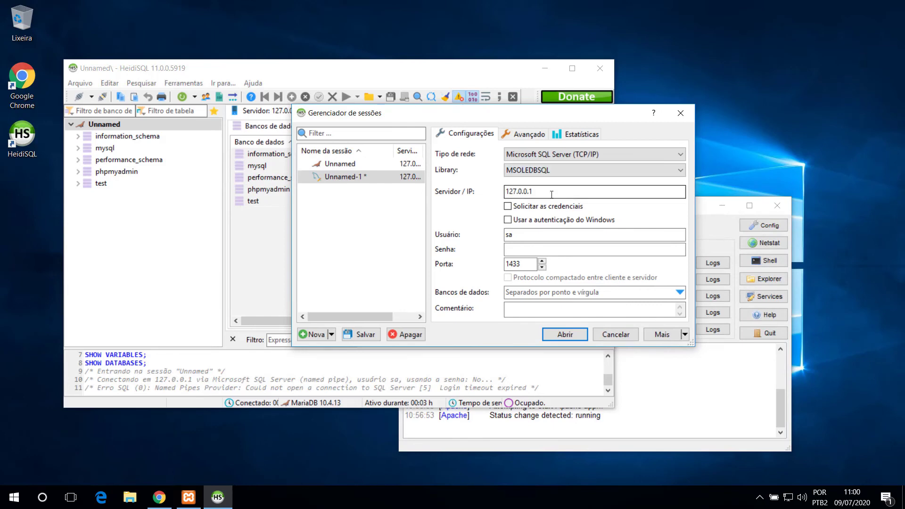
left_click(528, 249)
type("1234567890")
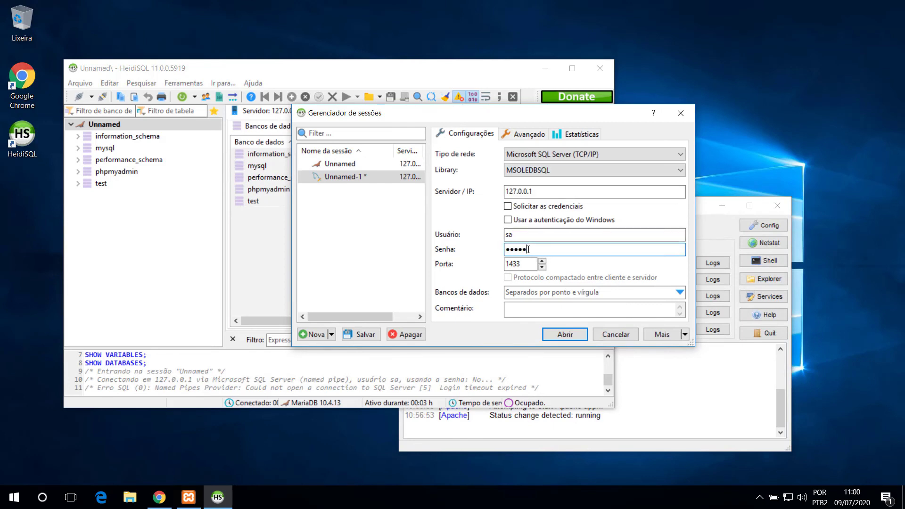
left_click(562, 333)
Step: Save the session changes, expand and collapse master, and outline both servers' database lists
left_click(449, 256)
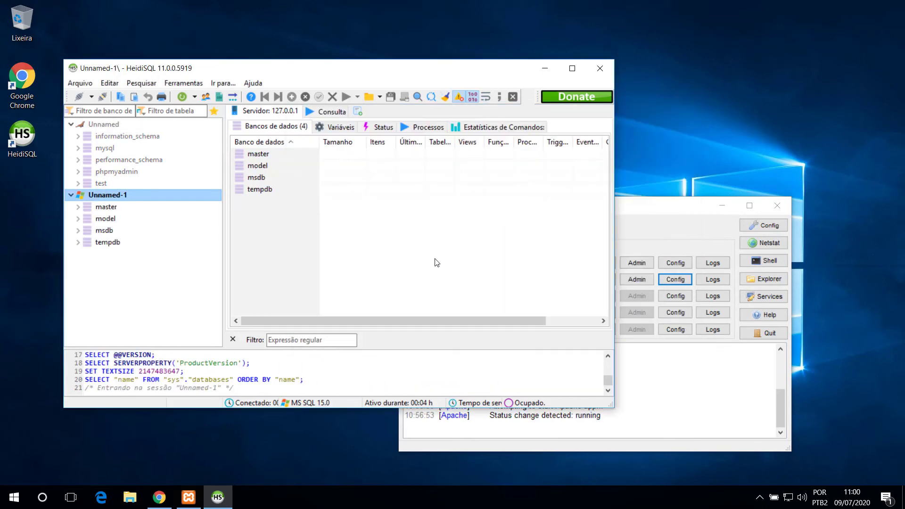
left_click(78, 208)
left_click(77, 208)
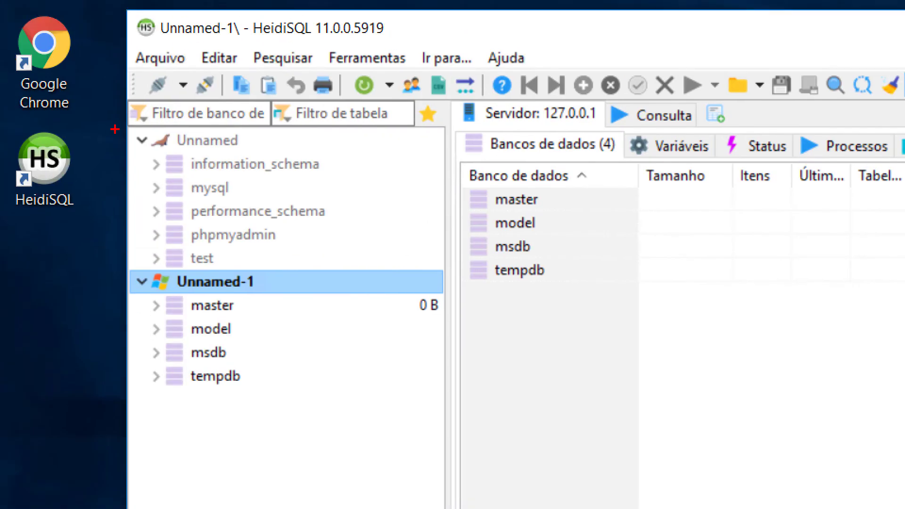
mouse_move(126, 123)
left_mouse_down()
mouse_move(375, 252)
mouse_move(382, 279)
left_mouse_up()
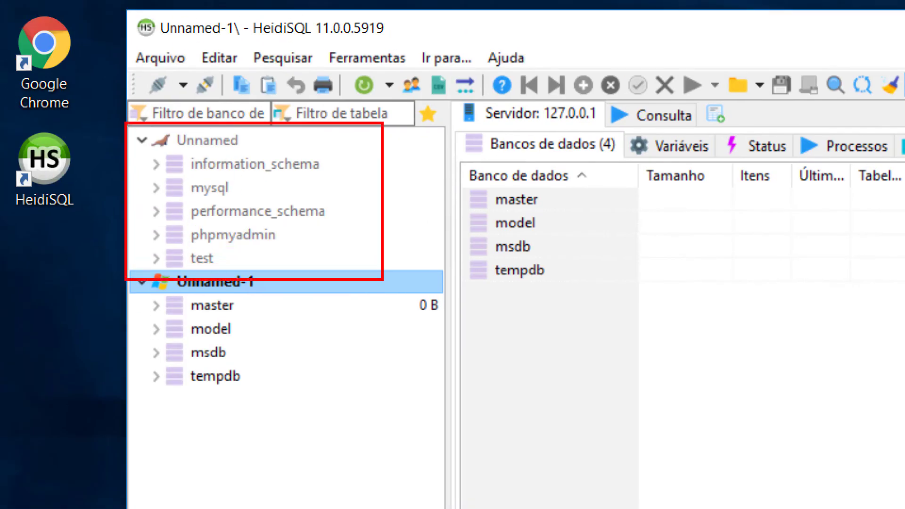
left_click_drag(358, 410, 131, 234)
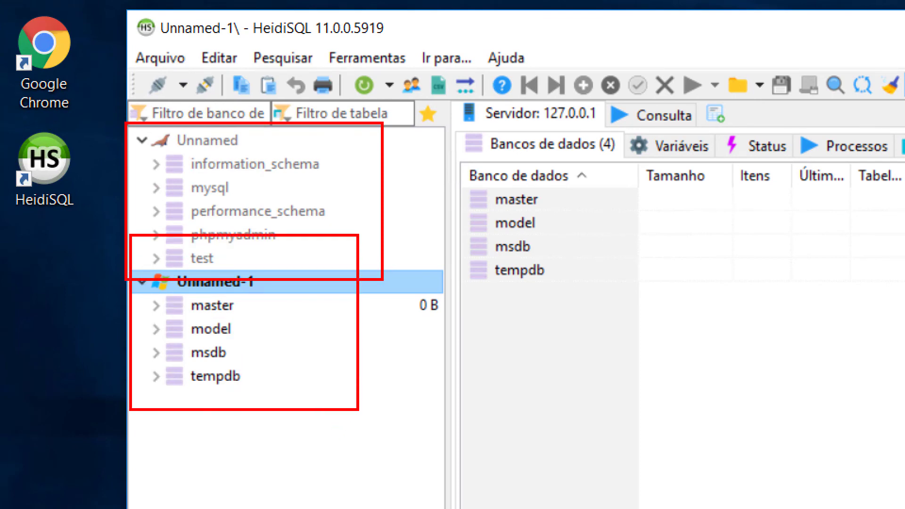